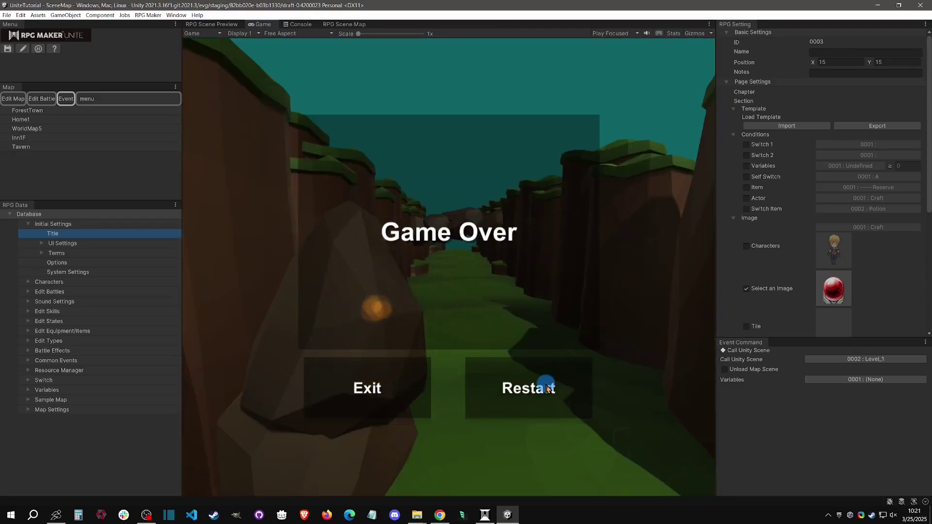
Leave the Level_1 Game Over screen to return to the ForestTown map.
{"action": "left_click", "coordinate": [547, 389]}
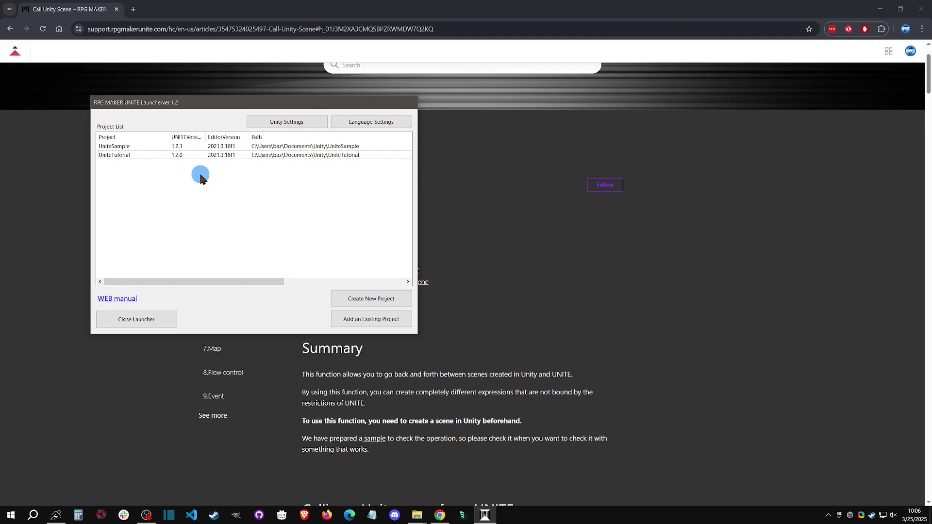
Upgrade the UniteTutorial project from 1.2.0 to 1.2.1, acknowledging the update notes and completion message.
{"action": "right_click", "coordinate": [188, 156]}
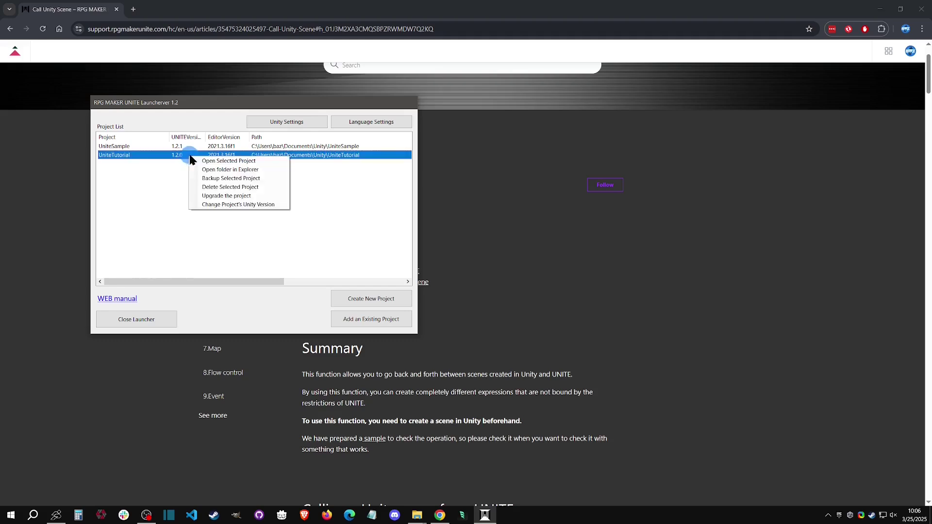
{"action": "left_click", "coordinate": [220, 197]}
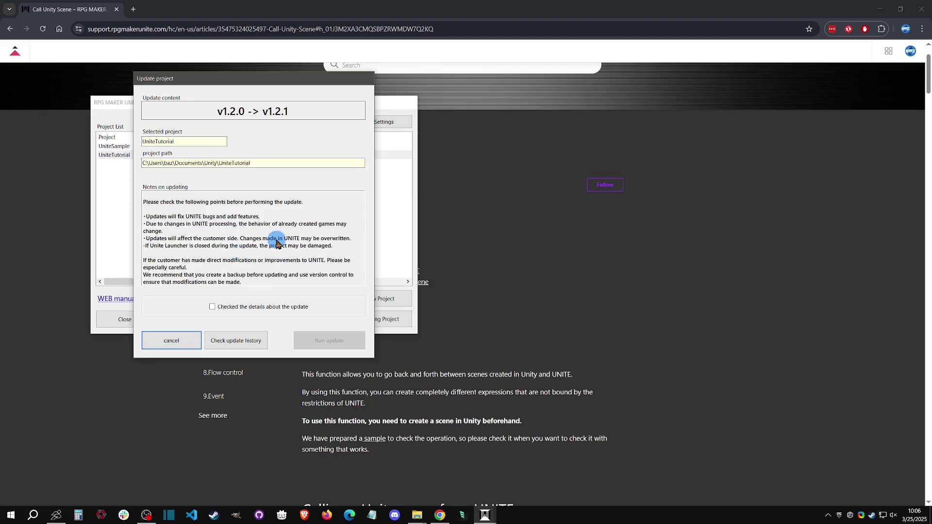
{"action": "left_click", "coordinate": [213, 307]}
{"action": "left_click", "coordinate": [328, 343]}
{"action": "left_click", "coordinate": [451, 294]}
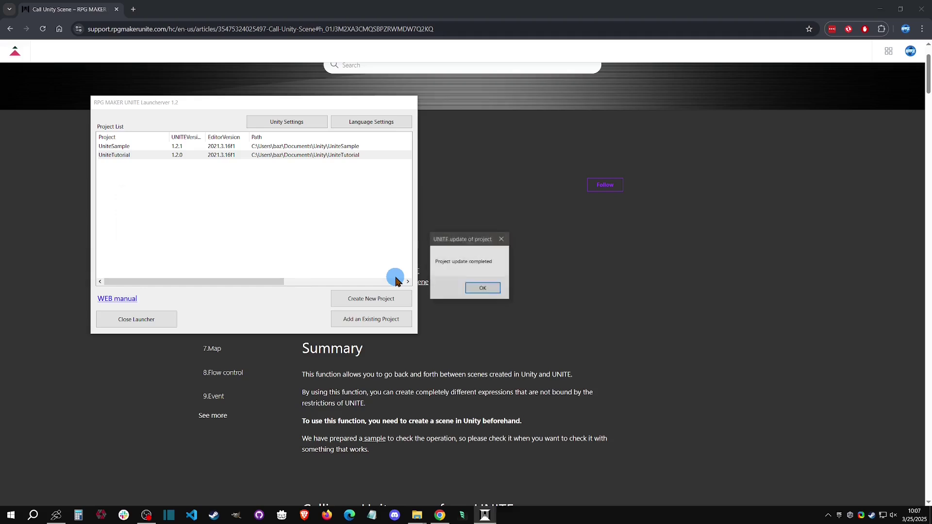
{"action": "left_click", "coordinate": [471, 291]}
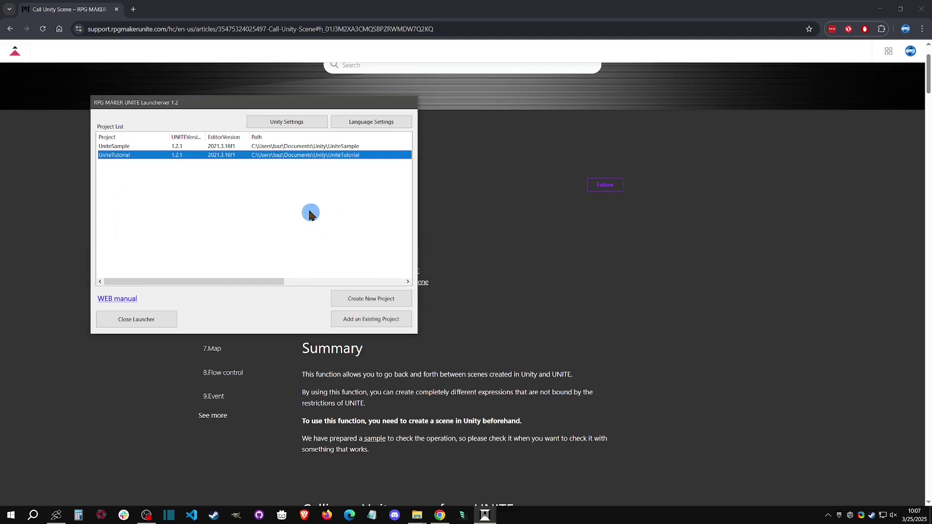
Open UniteTutorial, select the ForestTown map, and bring up Page1 of event EV003.
{"action": "double_click", "coordinate": [225, 154]}
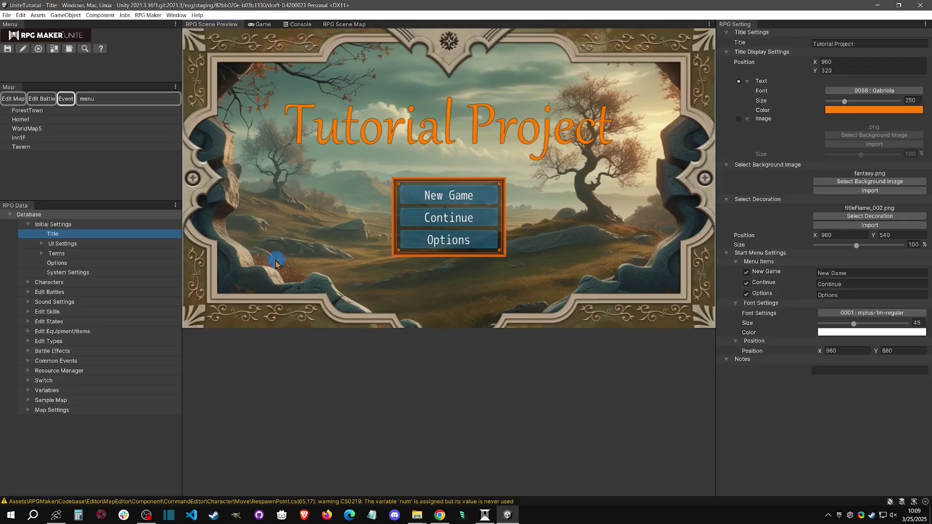
{"action": "left_click", "coordinate": [48, 111]}
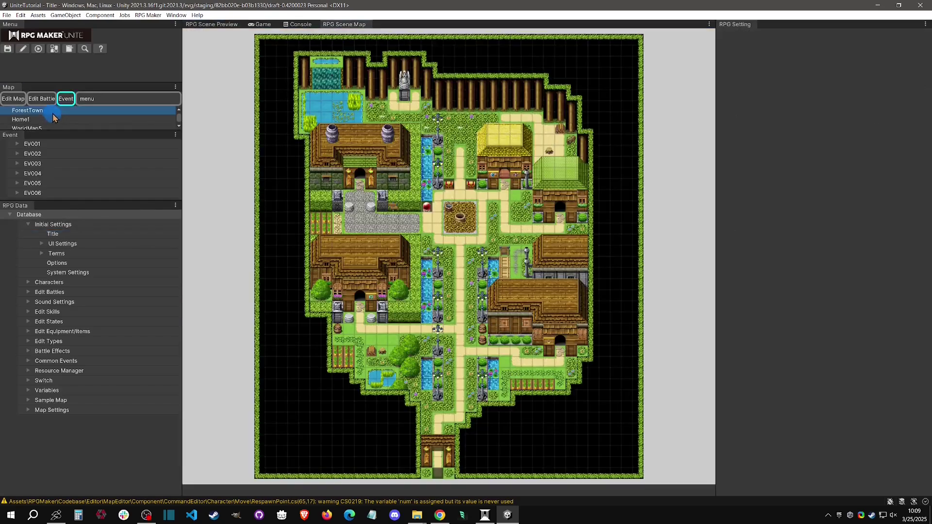
{"action": "right_click", "coordinate": [431, 222]}
{"action": "mouse_move", "coordinate": [444, 251]}
{"action": "left_click", "coordinate": [522, 253]}
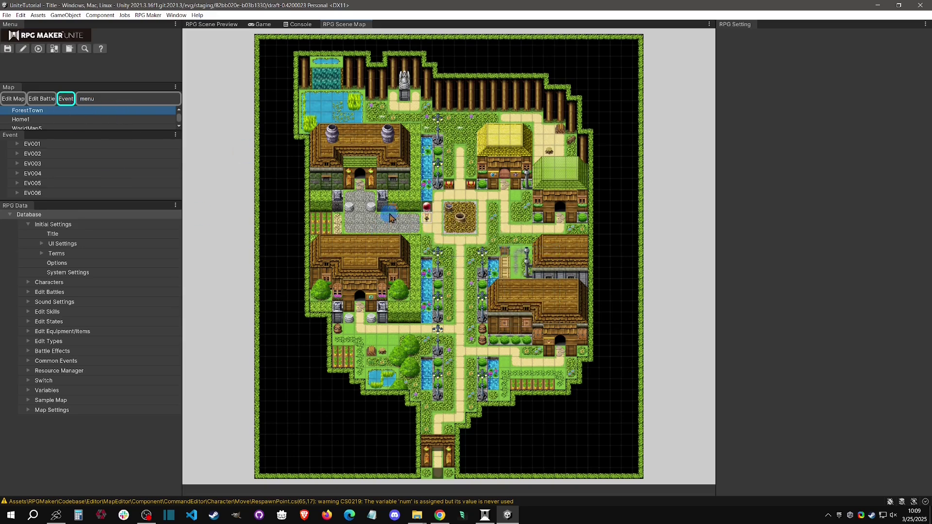
{"action": "left_click", "coordinate": [428, 216]}
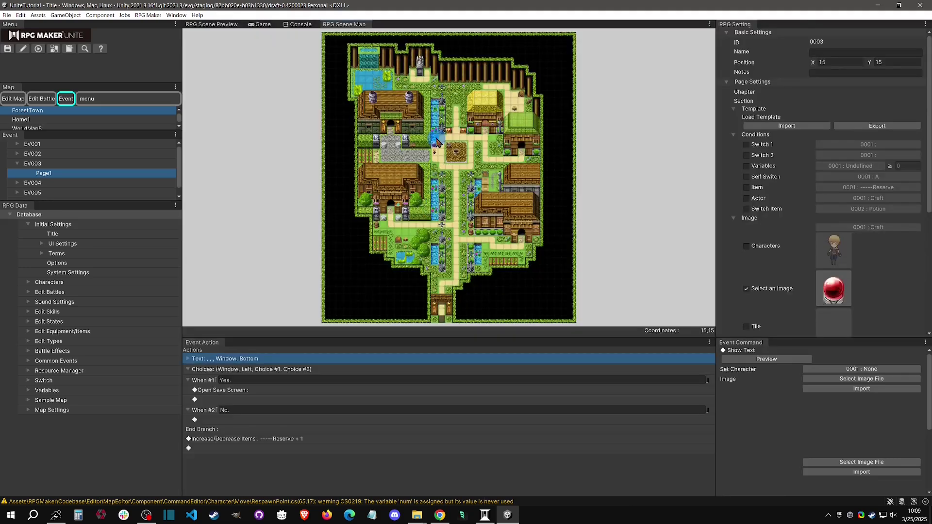
Delete the Text command and the Choices block from EV003's Page1 action list.
{"action": "right_click", "coordinate": [329, 359]}
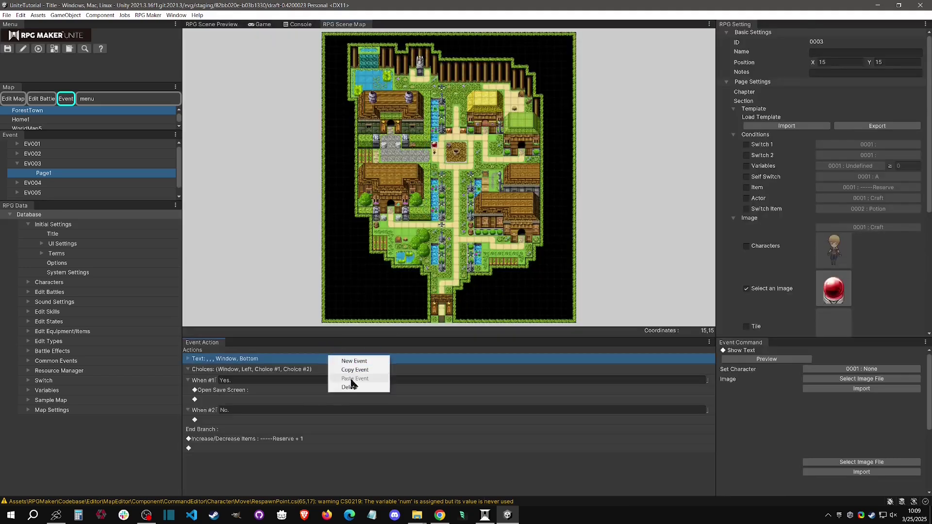
{"action": "left_click", "coordinate": [350, 391]}
{"action": "right_click", "coordinate": [330, 360]}
{"action": "left_click", "coordinate": [351, 391]}
{"action": "right_click", "coordinate": [335, 360]}
{"action": "left_click", "coordinate": [338, 365]}
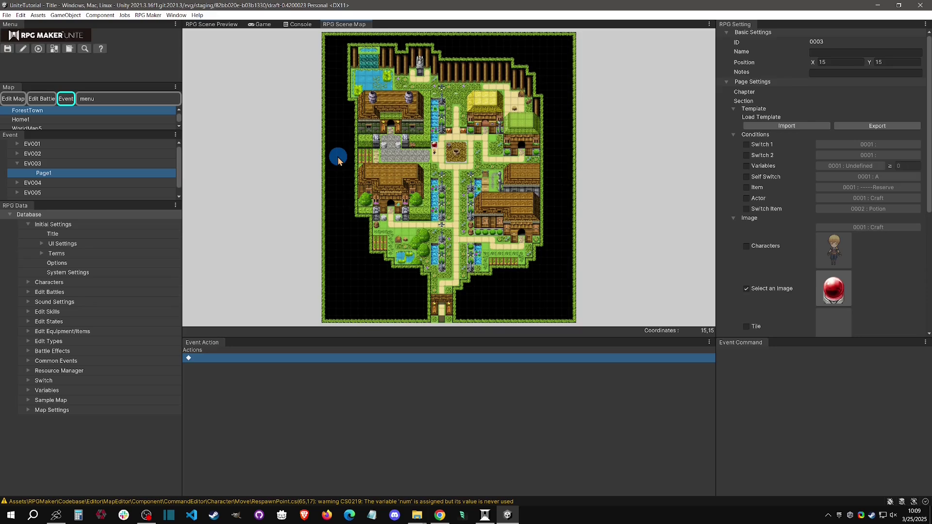
Search the web for 'unity' in a new Chrome tab to find the Asset Store.
{"action": "left_click", "coordinate": [440, 515]}
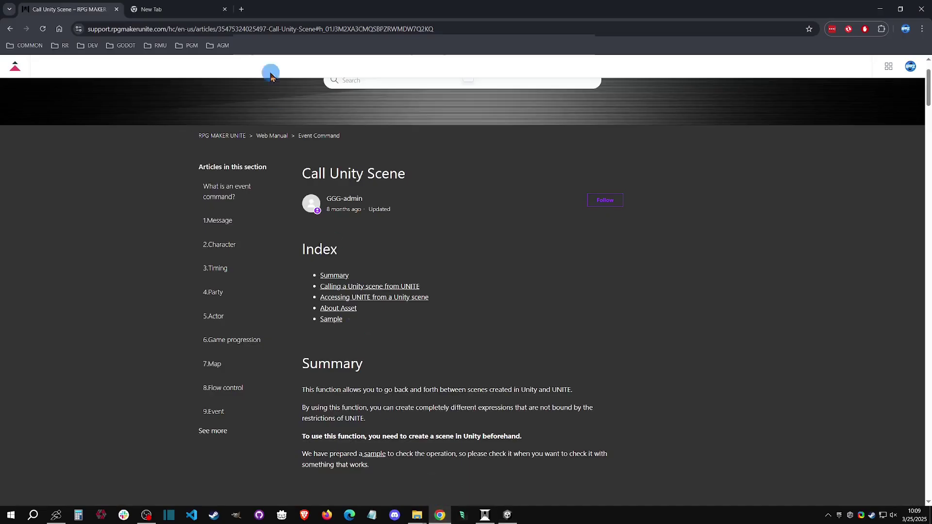
{"action": "left_click", "coordinate": [177, 8]}
{"action": "left_click", "coordinate": [177, 29]}
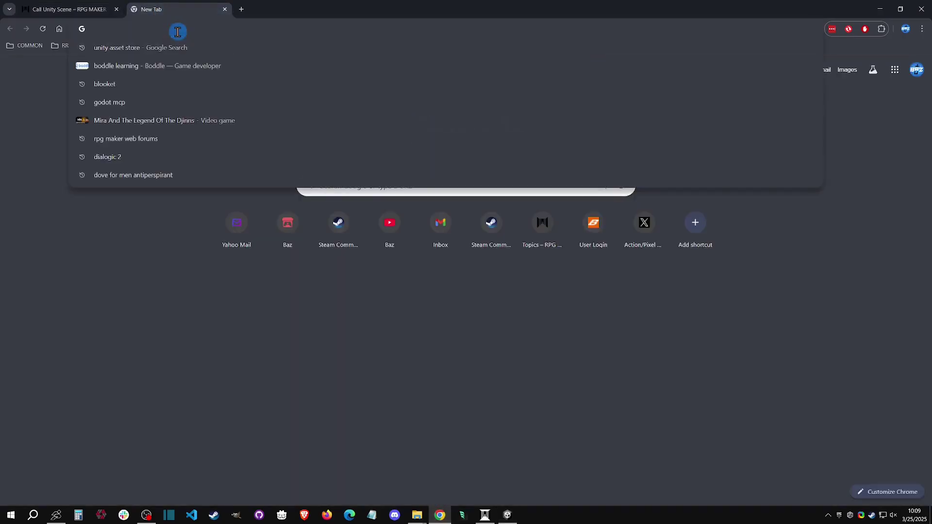
{"action": "type", "text": "unity"}
{"action": "key", "text": "Return"}
{"action": "right_click", "coordinate": [648, 30]}
{"action": "right_click", "coordinate": [624, 45]}
{"action": "right_click", "coordinate": [624, 47]}
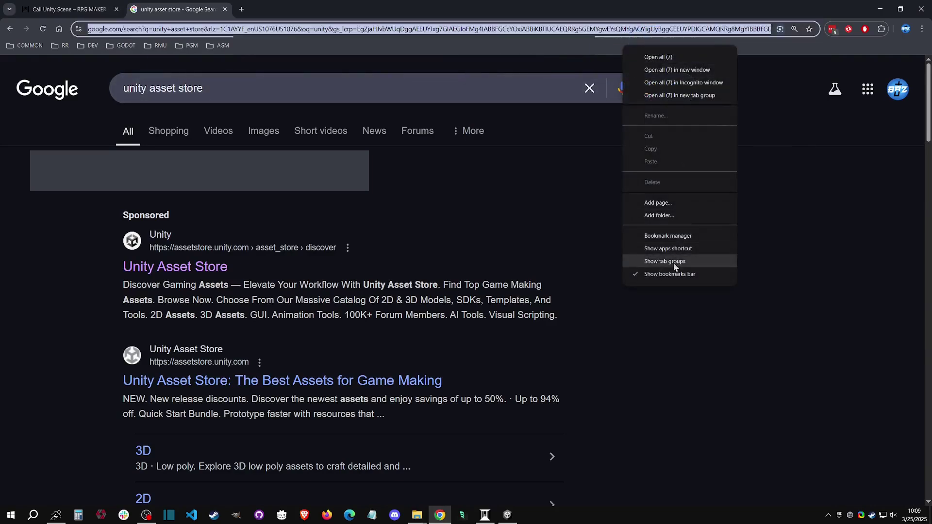
{"action": "scroll", "coordinate": [495, 258], "scroll_direction": "down", "scroll_amount": 1}
Browse the Unity Asset Store's free Templates down to the purchased Plane Runner 3D.
{"action": "left_click", "coordinate": [223, 252]}
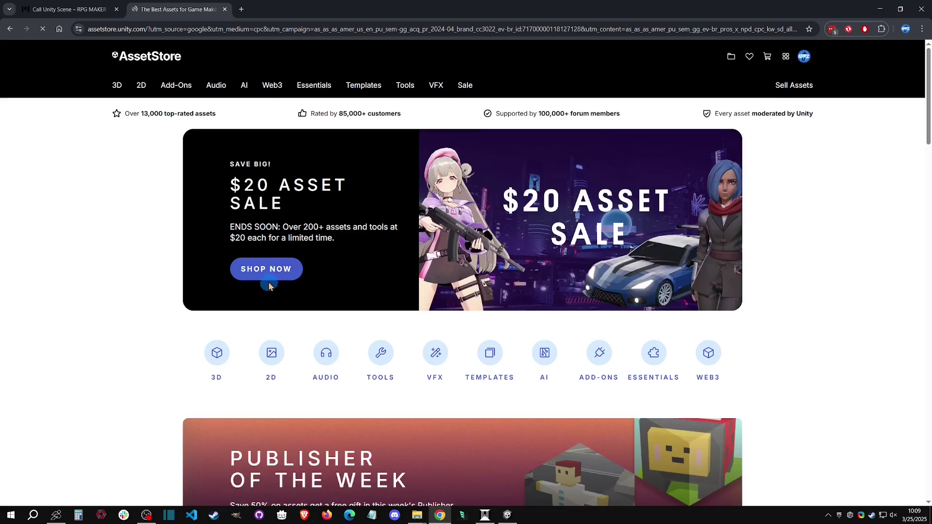
{"action": "left_click", "coordinate": [490, 358]}
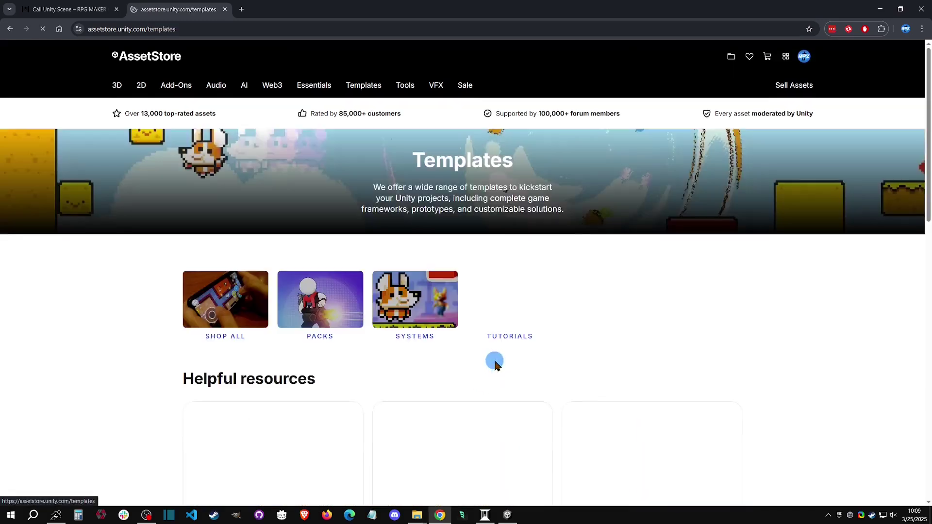
{"action": "scroll", "coordinate": [490, 358], "scroll_direction": "down", "scroll_amount": 5}
{"action": "left_click", "coordinate": [426, 423]}
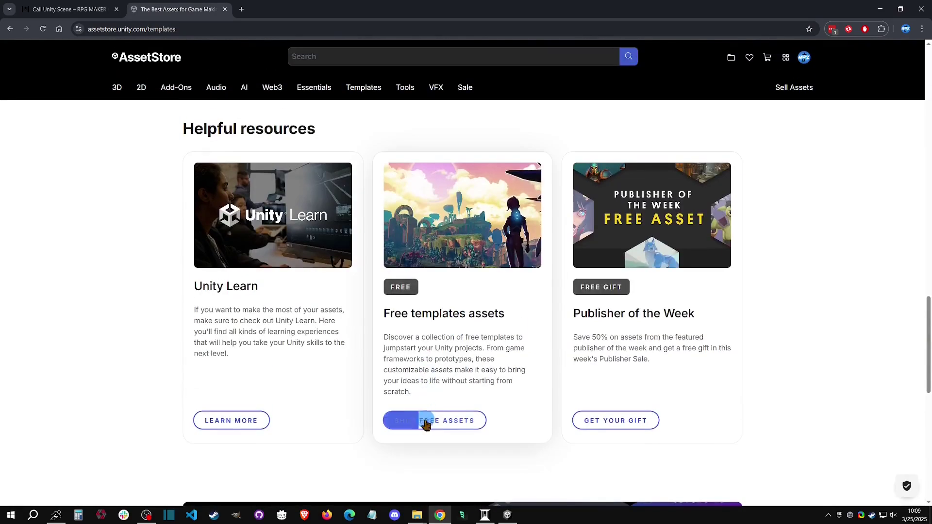
{"action": "scroll", "coordinate": [295, 364], "scroll_direction": "down", "scroll_amount": 3}
{"action": "scroll", "coordinate": [295, 363], "scroll_direction": "down", "scroll_amount": 5}
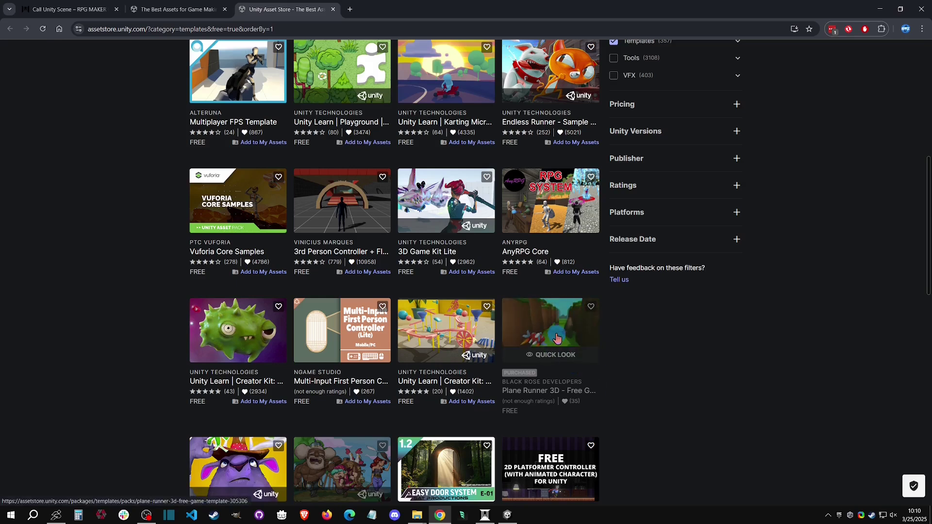
{"action": "left_click", "coordinate": [484, 515]}
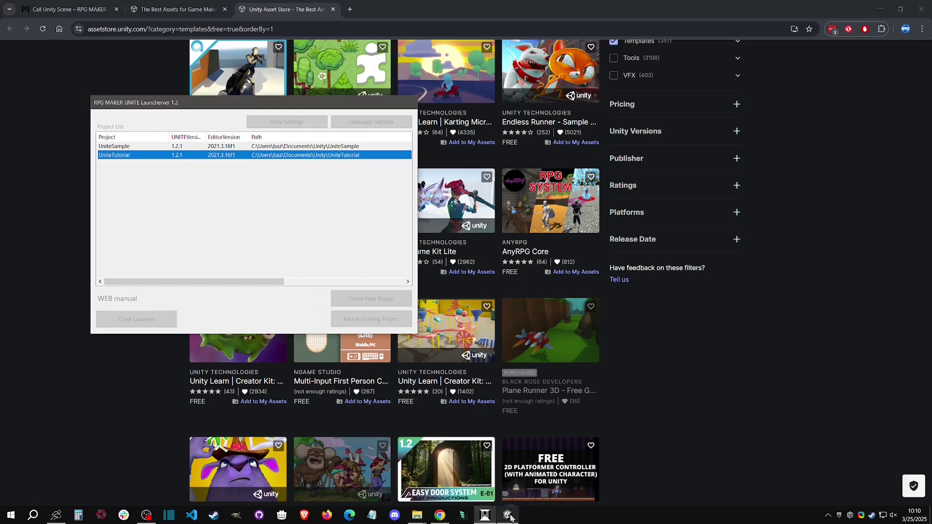
Switch the editor to the standard Unity Editor layout via RPG Maker > Layout.
{"action": "left_click", "coordinate": [508, 515]}
{"action": "left_click", "coordinate": [176, 15]}
{"action": "left_click", "coordinate": [148, 15]}
{"action": "left_click", "coordinate": [156, 18]}
{"action": "mouse_move", "coordinate": [154, 25]}
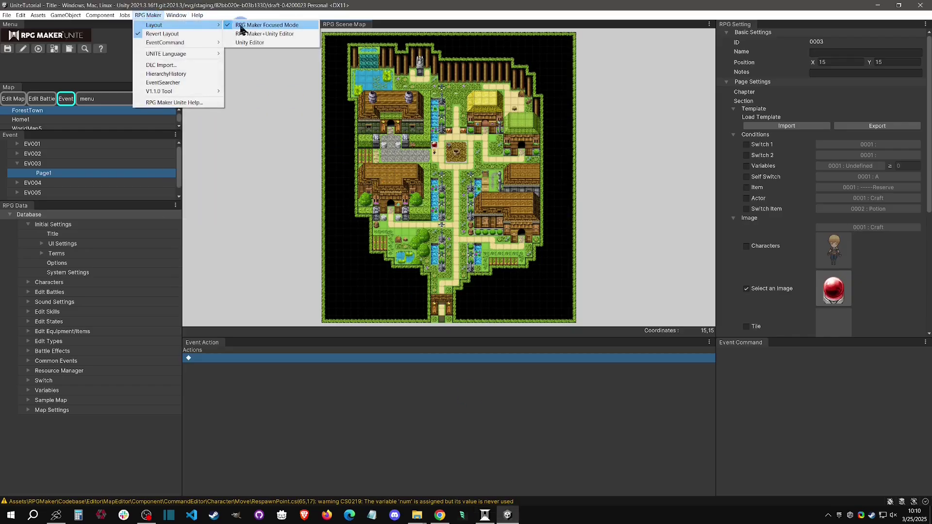
{"action": "left_click", "coordinate": [250, 42]}
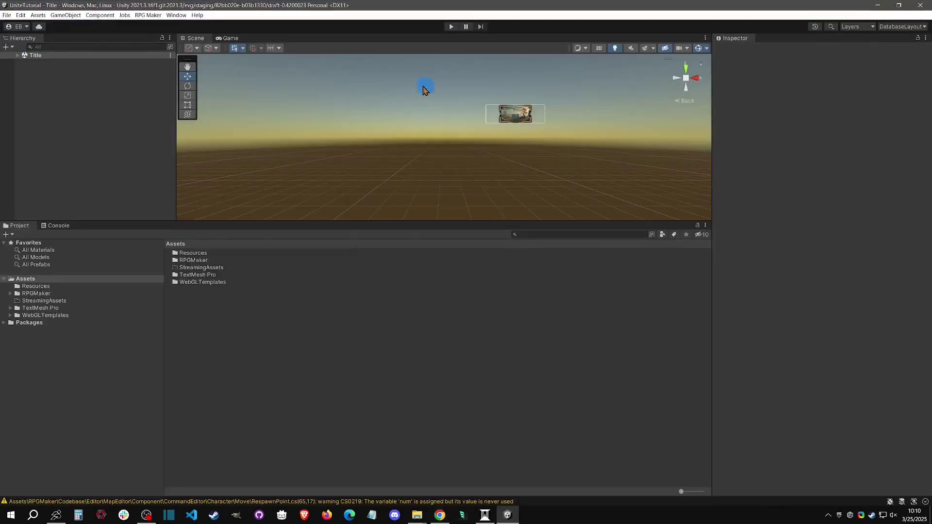
Open the Package Manager from the Window menu to list owned assets.
{"action": "left_click", "coordinate": [176, 15]}
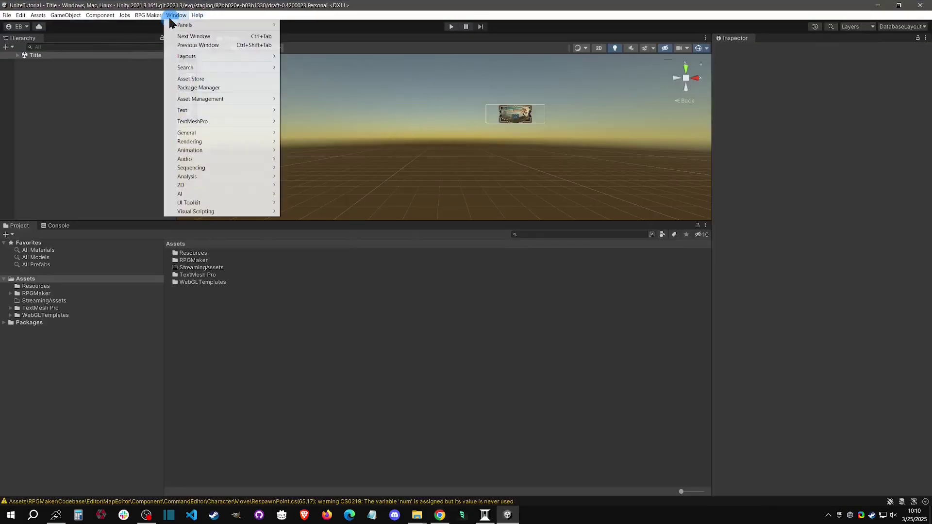
{"action": "left_click", "coordinate": [199, 88]}
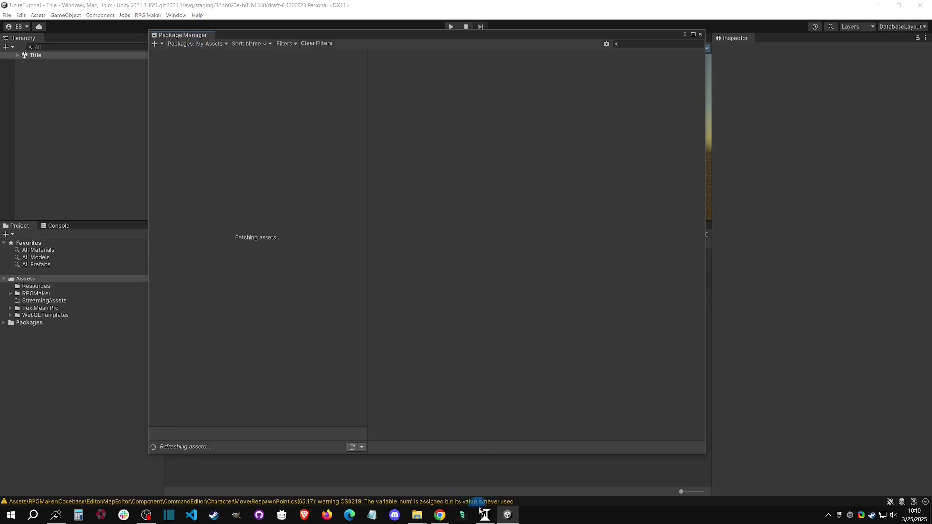
{"action": "left_click", "coordinate": [440, 515]}
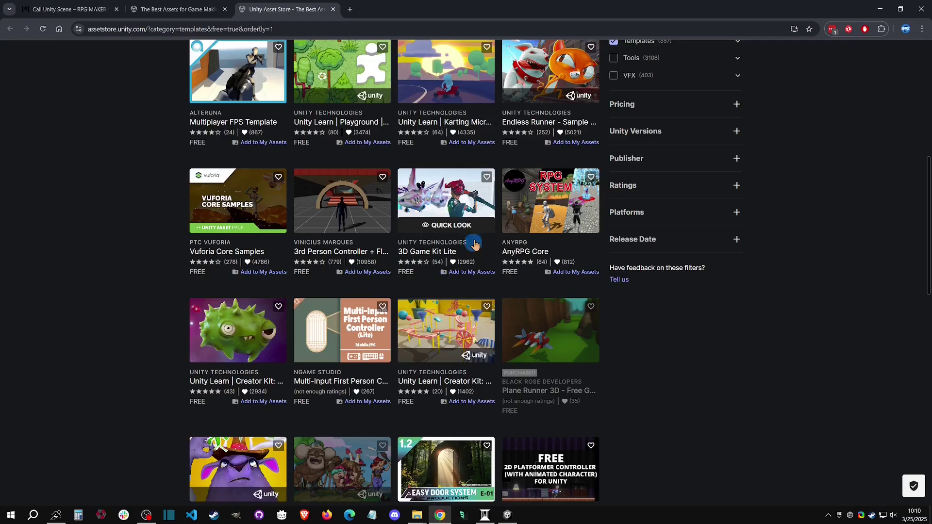
View the Plane Runner 3D - Free Game Template product page, marked as purchased.
{"action": "left_click", "coordinate": [534, 392]}
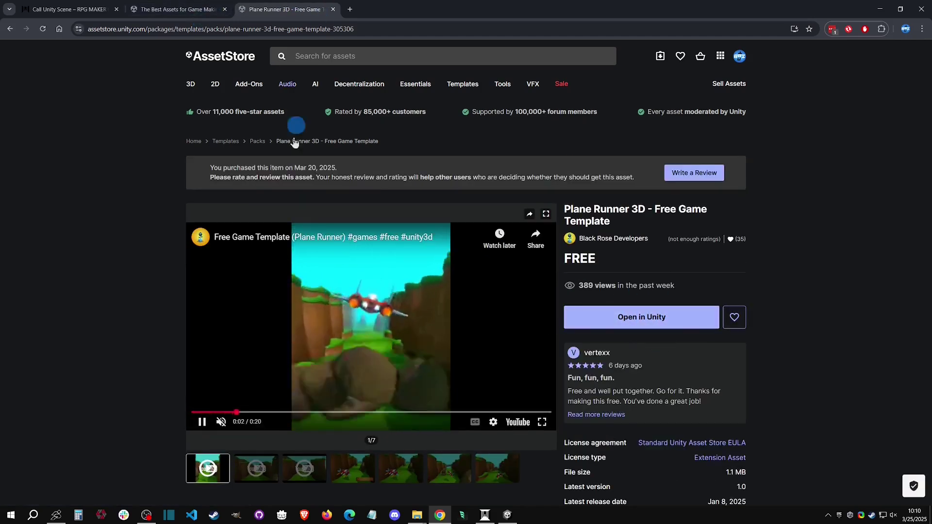
{"action": "left_click", "coordinate": [508, 516]}
Search owned packages for 'plane' and import Plane Runner 3D into a temporary project via Switch Project.
{"action": "left_click", "coordinate": [631, 46]}
{"action": "type", "text": "plane"}
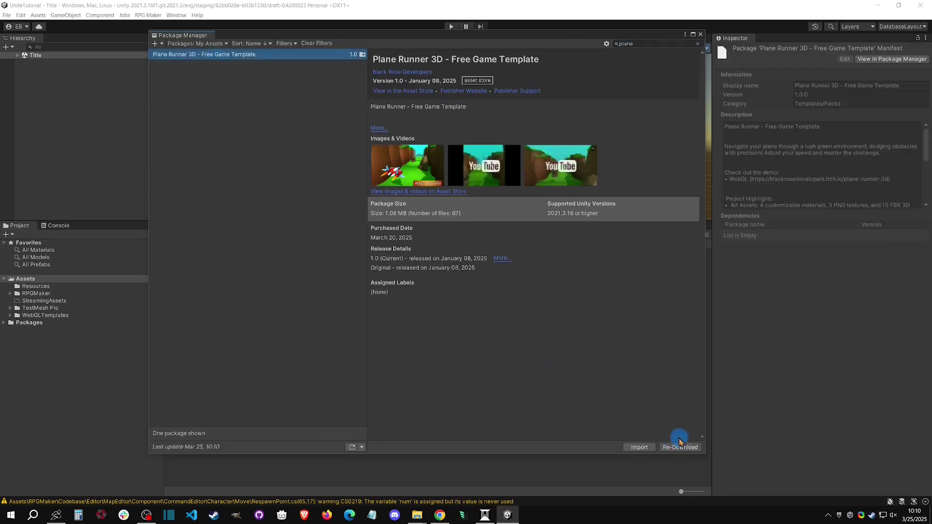
{"action": "left_click", "coordinate": [637, 447]}
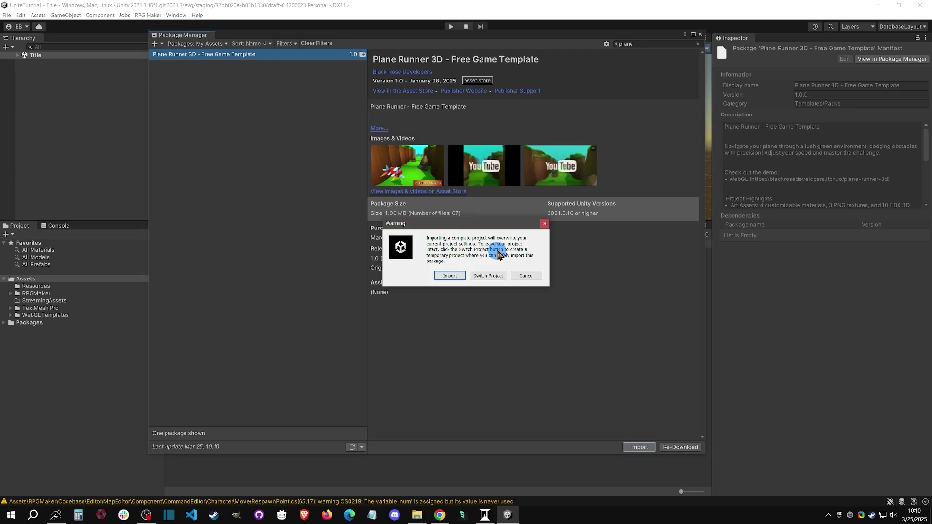
{"action": "left_click", "coordinate": [489, 277]}
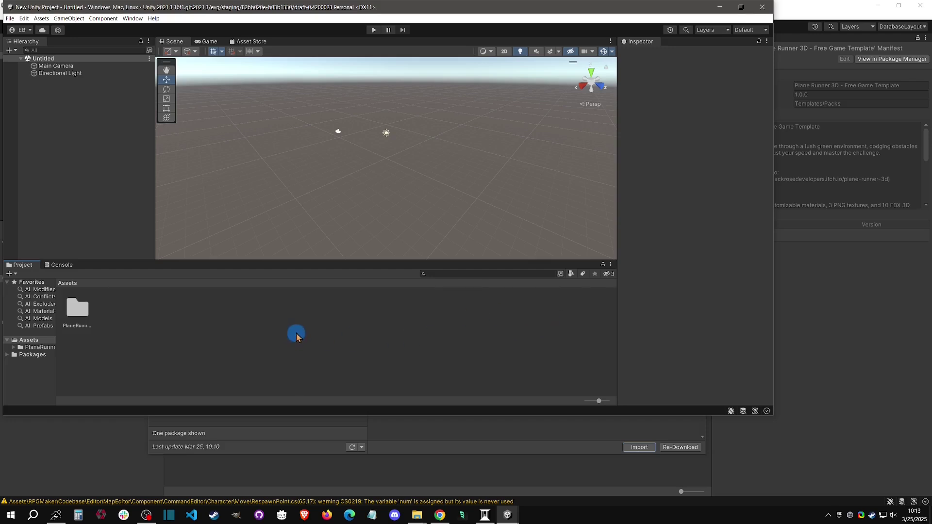
Browse the PlaneRunner folder's Art, Prefabs, Scenes and Scripts, then bring up the Assets folder's actions.
{"action": "left_click", "coordinate": [39, 348]}
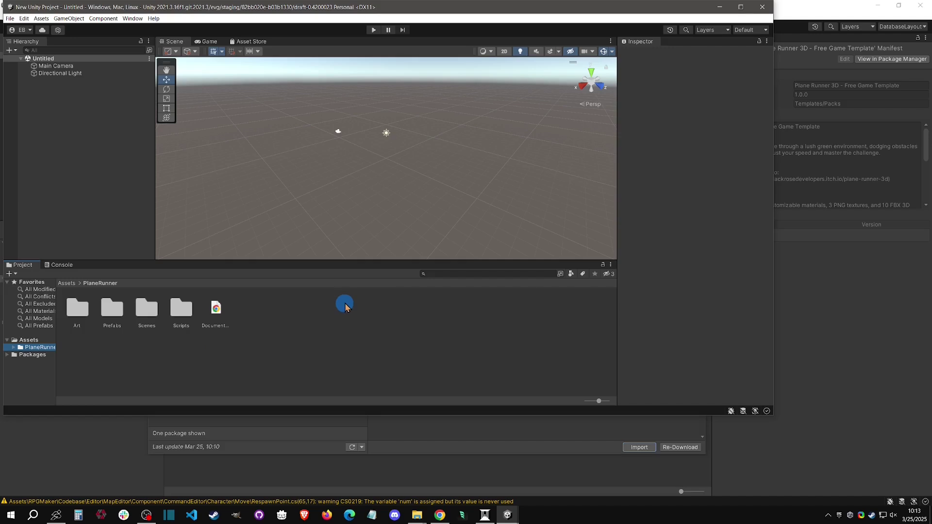
{"action": "right_click", "coordinate": [37, 341]}
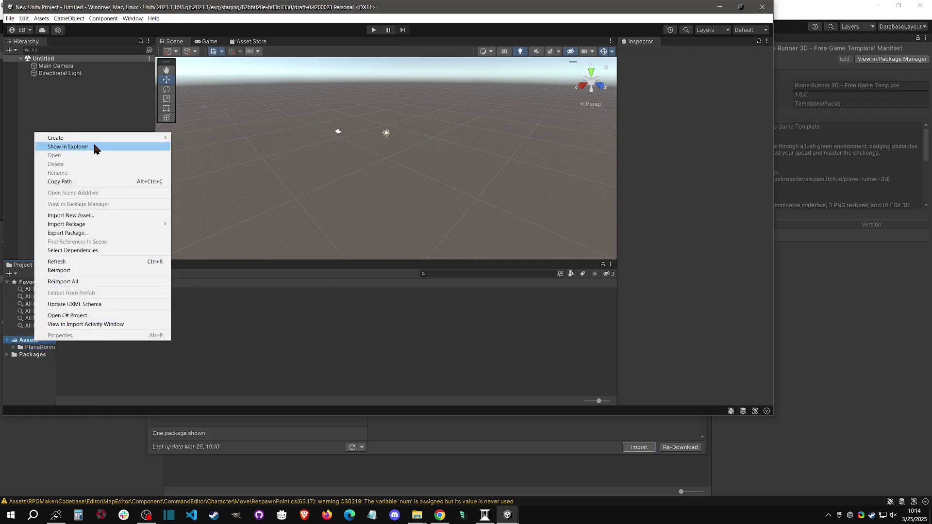
Reveal the temporary project in File Explorer and copy the PlaneRunner folder from Assets.
{"action": "left_click", "coordinate": [68, 147]}
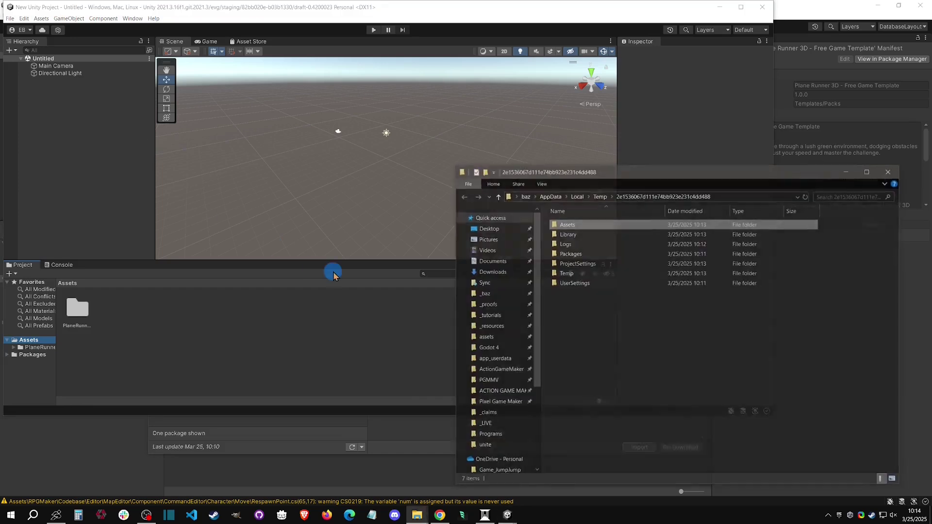
{"action": "double_click", "coordinate": [579, 229]}
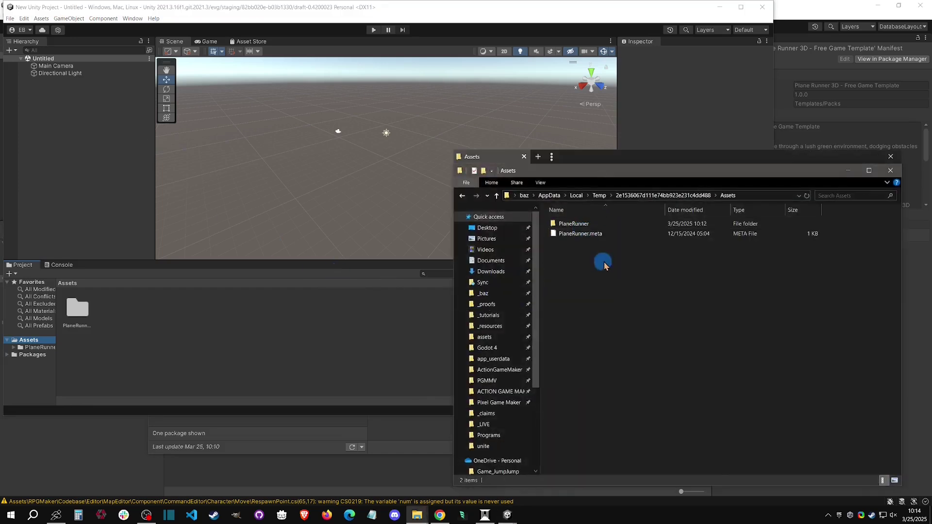
{"action": "double_click", "coordinate": [580, 225]}
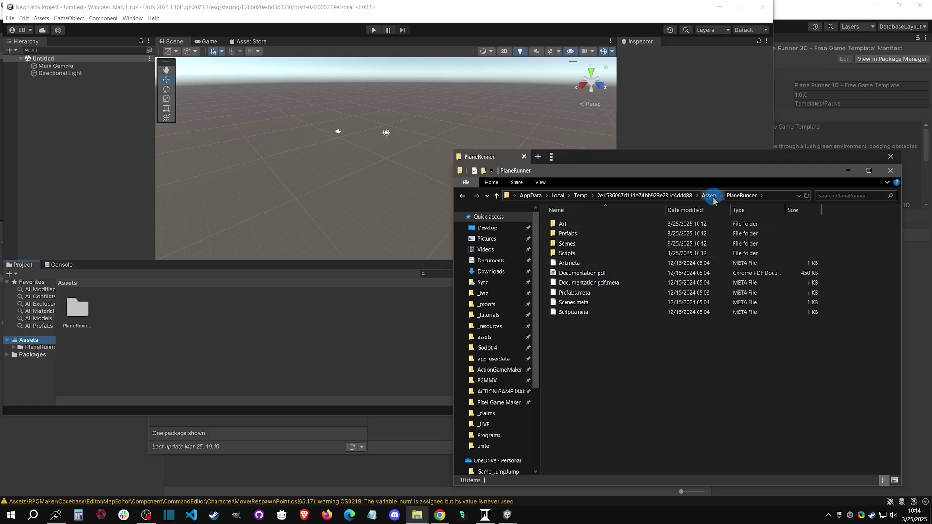
{"action": "left_click", "coordinate": [709, 196]}
{"action": "right_click", "coordinate": [573, 226]}
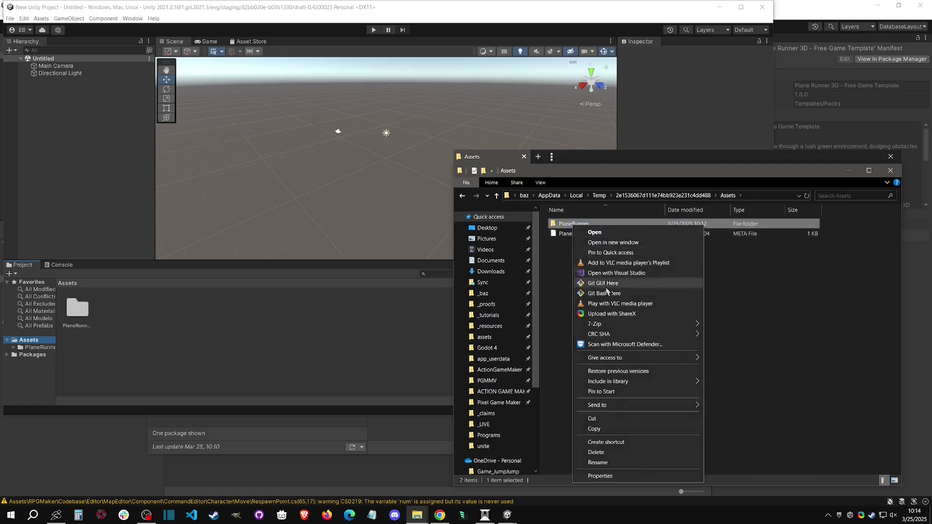
{"action": "left_click", "coordinate": [594, 429]}
Open a second Explorer tab showing the Documents folder.
{"action": "left_click", "coordinate": [538, 156]}
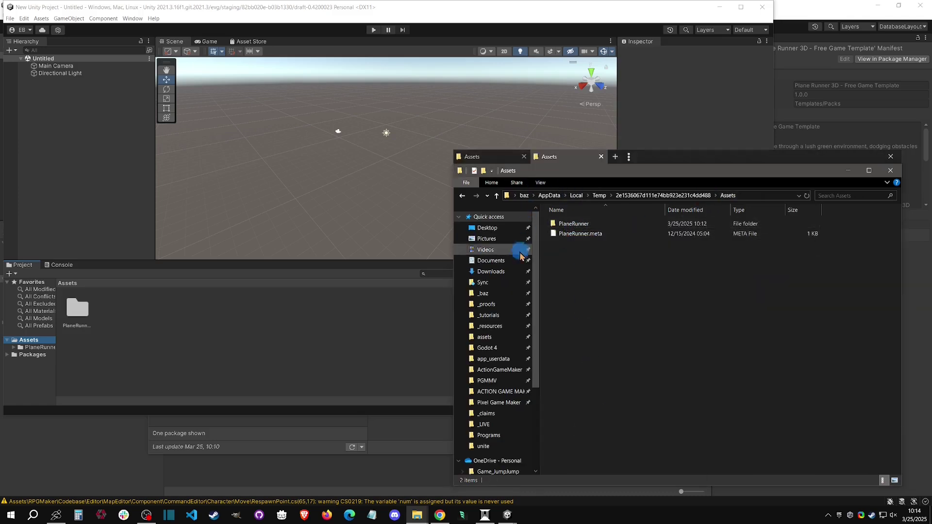
{"action": "scroll", "coordinate": [510, 312], "scroll_direction": "down", "scroll_amount": 2}
{"action": "scroll", "coordinate": [500, 292], "scroll_direction": "up", "scroll_amount": 2}
Open the Documents > Unity > UniteTutorial > Assets folder in File Explorer.
{"action": "left_click", "coordinate": [496, 275]}
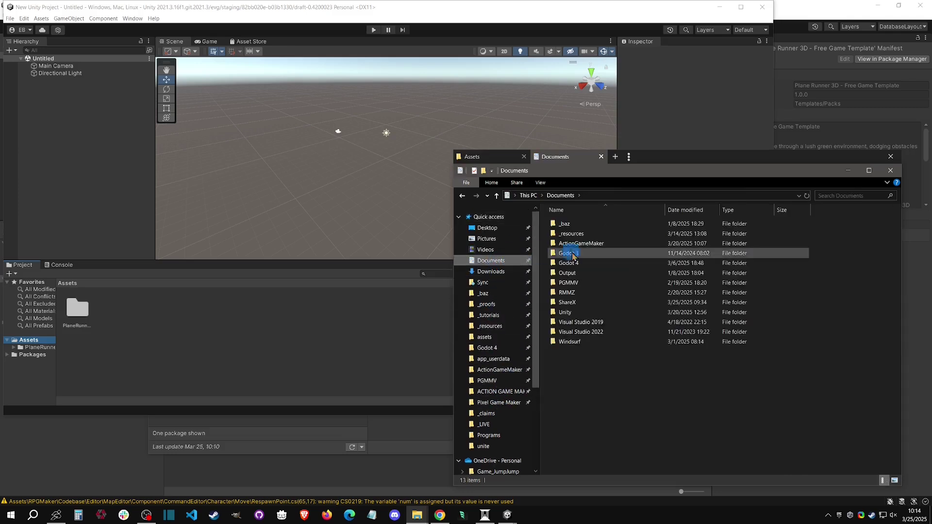
{"action": "double_click", "coordinate": [580, 312]}
{"action": "double_click", "coordinate": [576, 253]}
{"action": "double_click", "coordinate": [574, 224]}
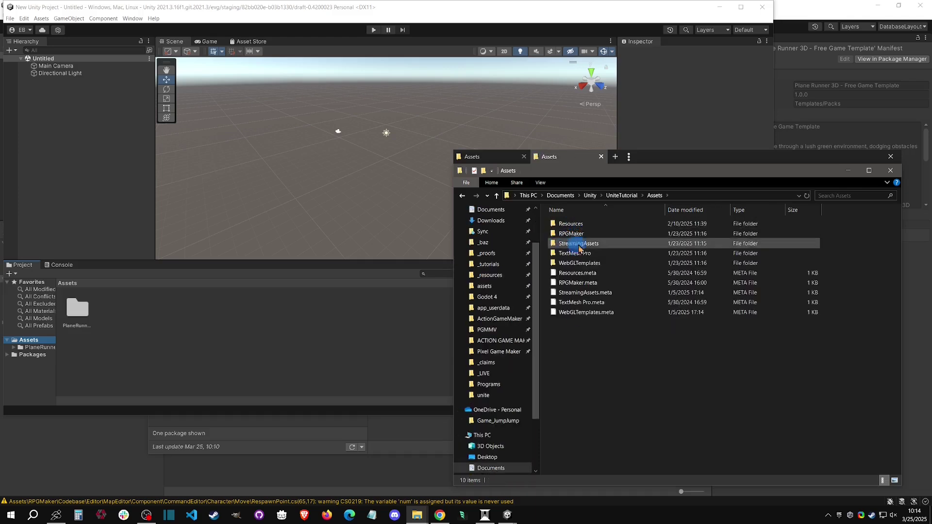
Paste the PlaneRunner folder into Assets and close the temporary Unity project window.
{"action": "right_click", "coordinate": [594, 343]}
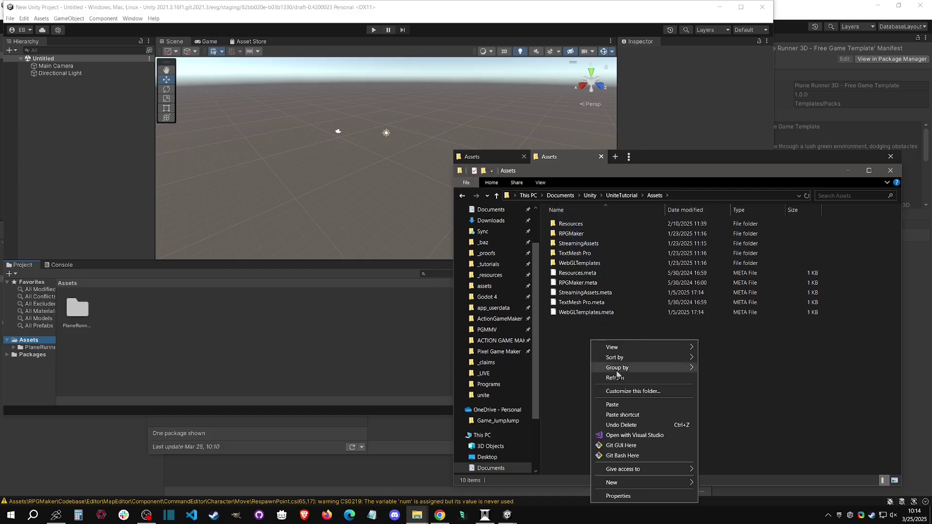
{"action": "left_click", "coordinate": [626, 405]}
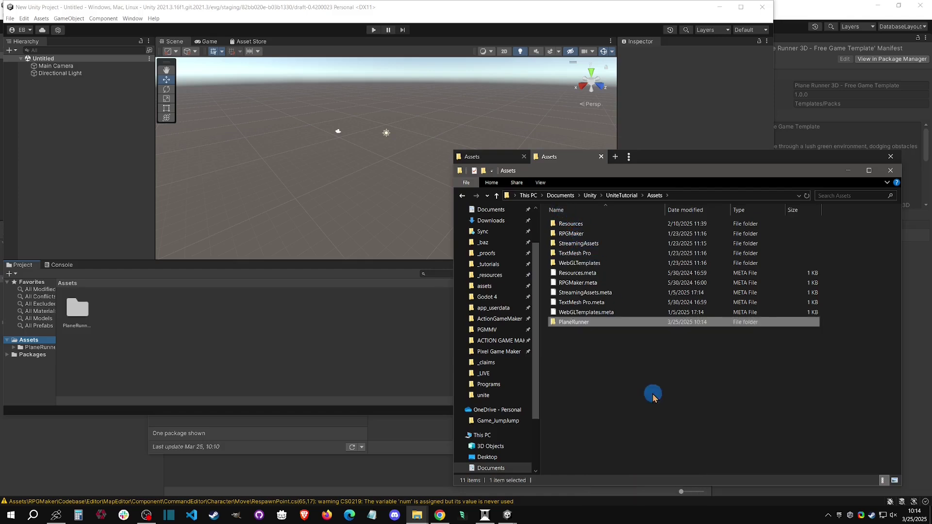
{"action": "left_click", "coordinate": [676, 18]}
{"action": "left_click", "coordinate": [762, 9]}
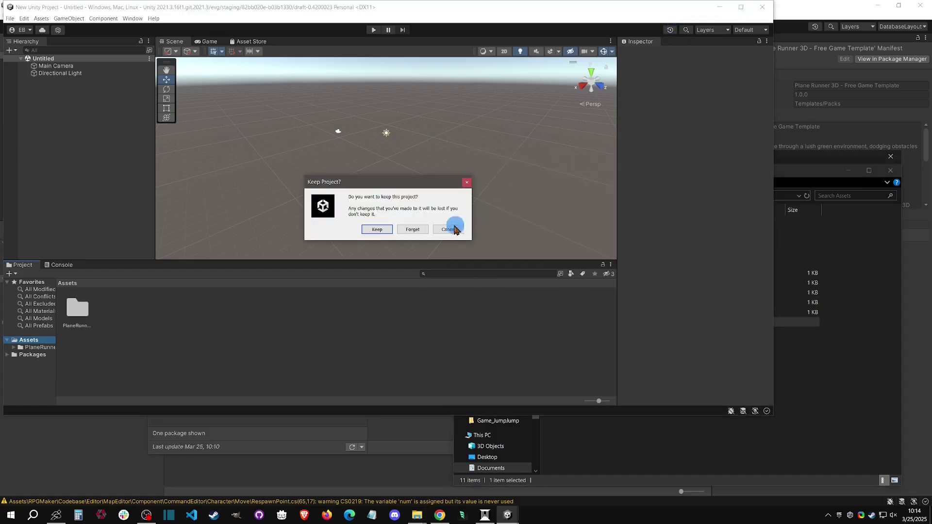
Choose Forget to discard the temporary project, and close File Explorer and the Package Manager.
{"action": "left_click", "coordinate": [409, 235]}
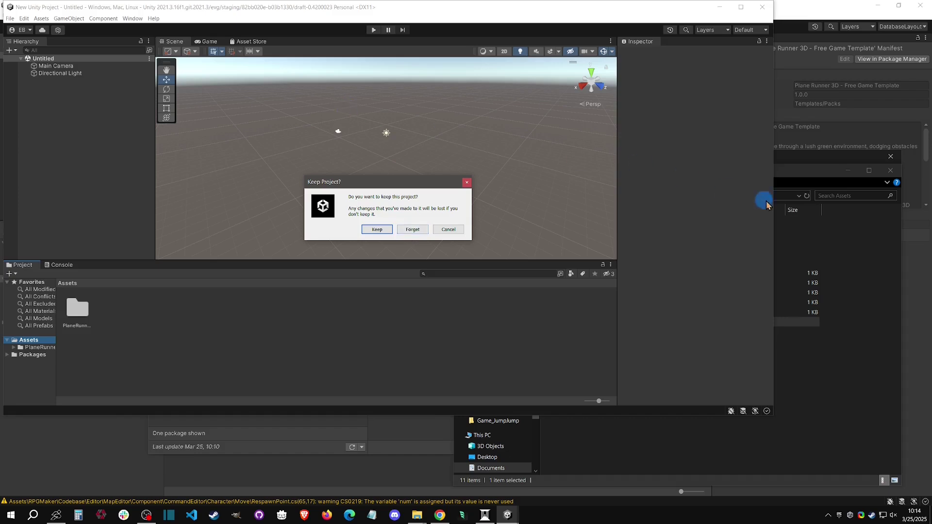
{"action": "left_click", "coordinate": [810, 167]}
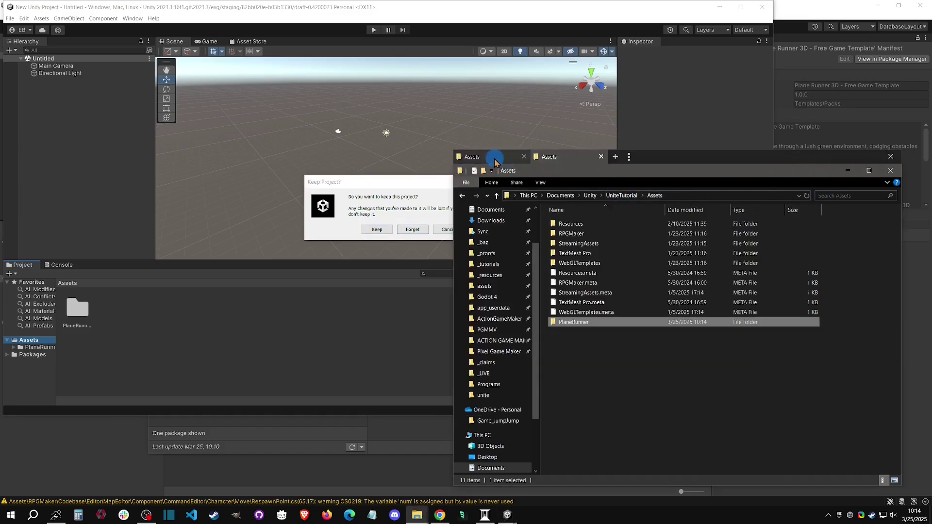
{"action": "left_click", "coordinate": [477, 157]}
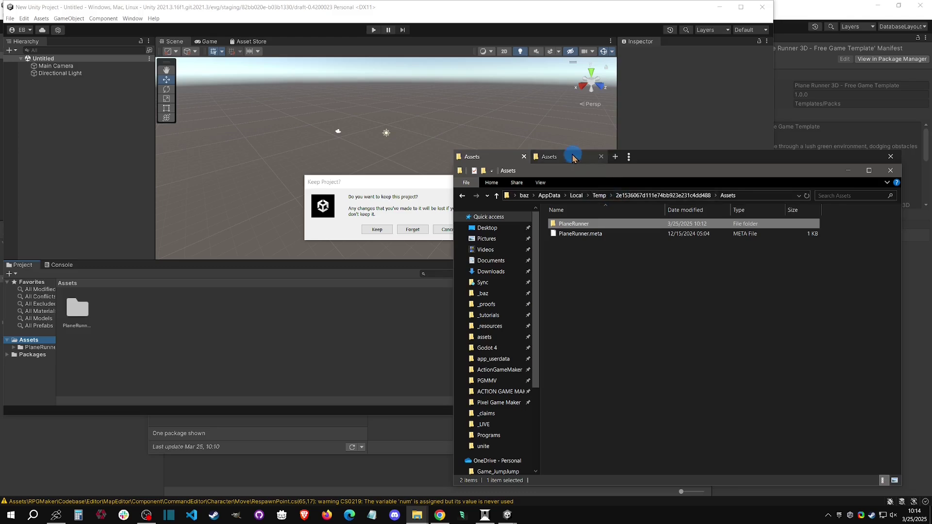
{"action": "left_click", "coordinate": [891, 158]}
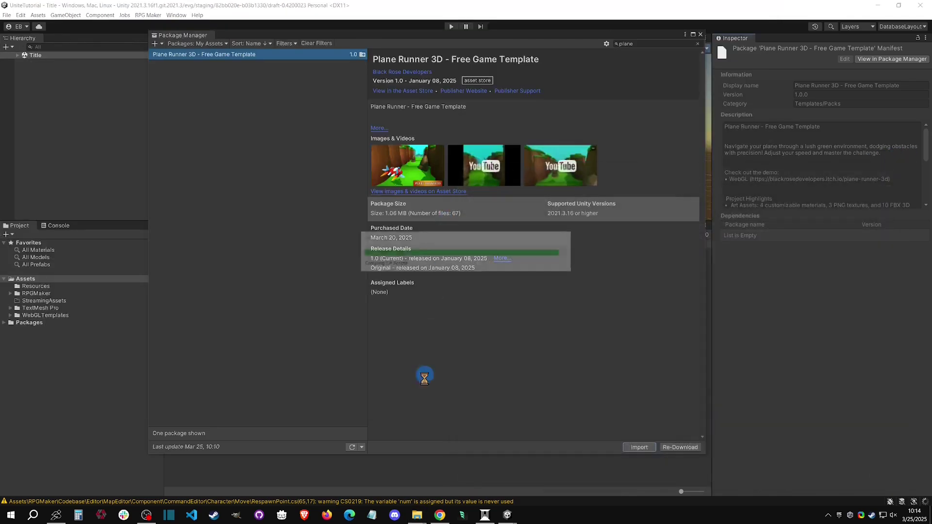
{"action": "left_click", "coordinate": [516, 500]}
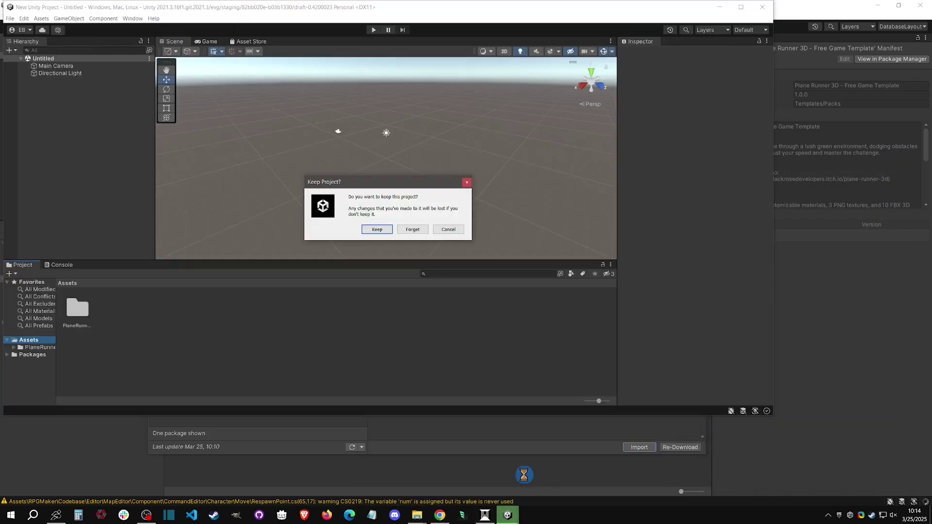
{"action": "left_click", "coordinate": [408, 233]}
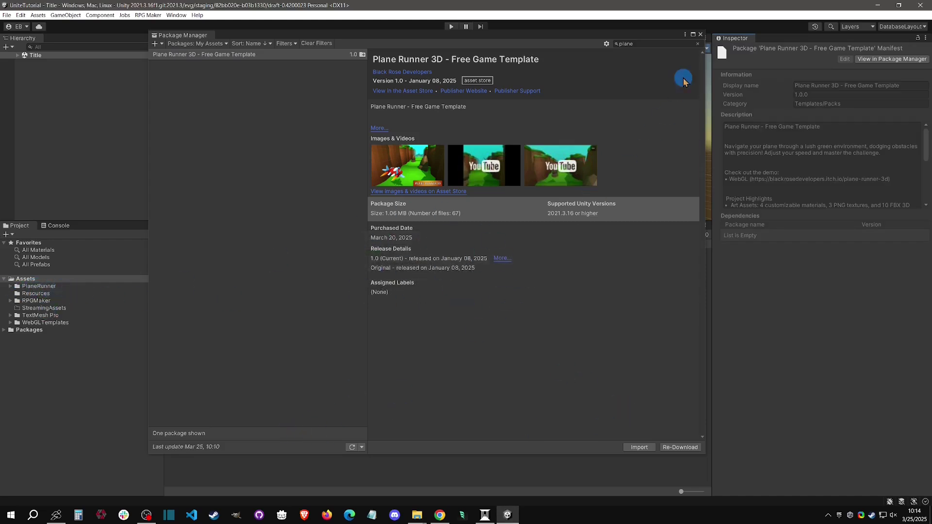
{"action": "left_click", "coordinate": [700, 35]}
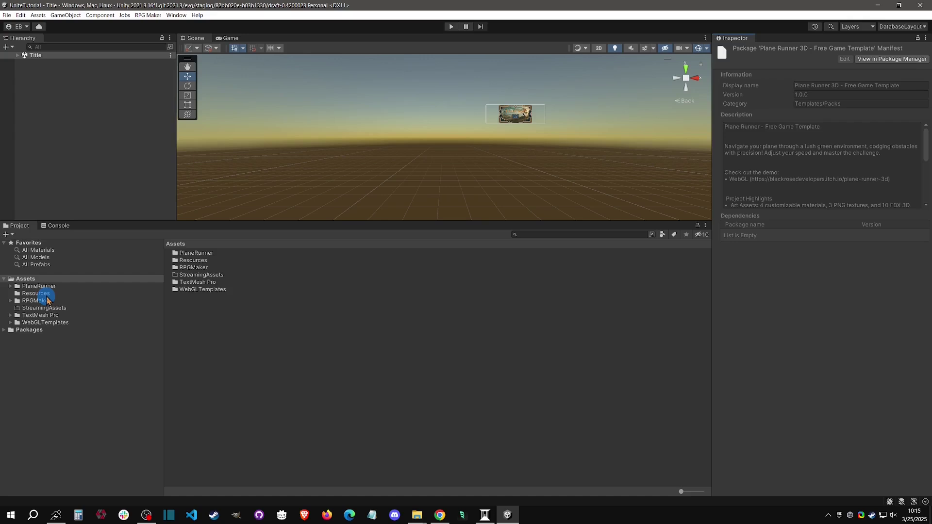
Open the Level_1 scene from Assets > PlaneRunner > Scenes in the Project panel.
{"action": "left_click", "coordinate": [10, 286]}
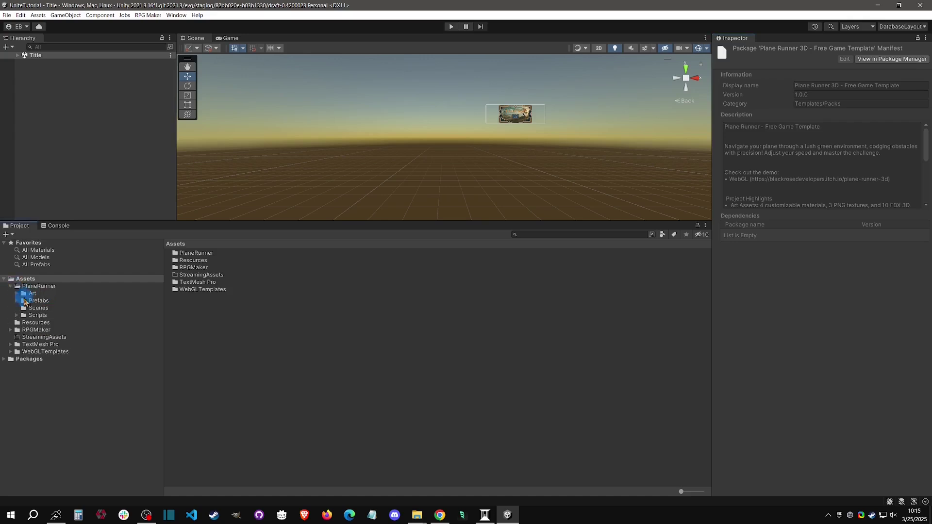
{"action": "left_click", "coordinate": [31, 308]}
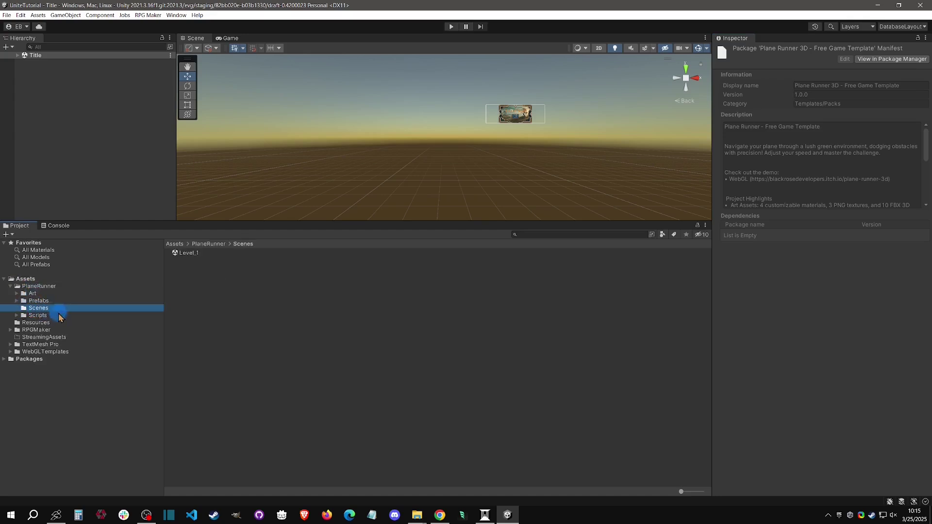
{"action": "double_click", "coordinate": [186, 257]}
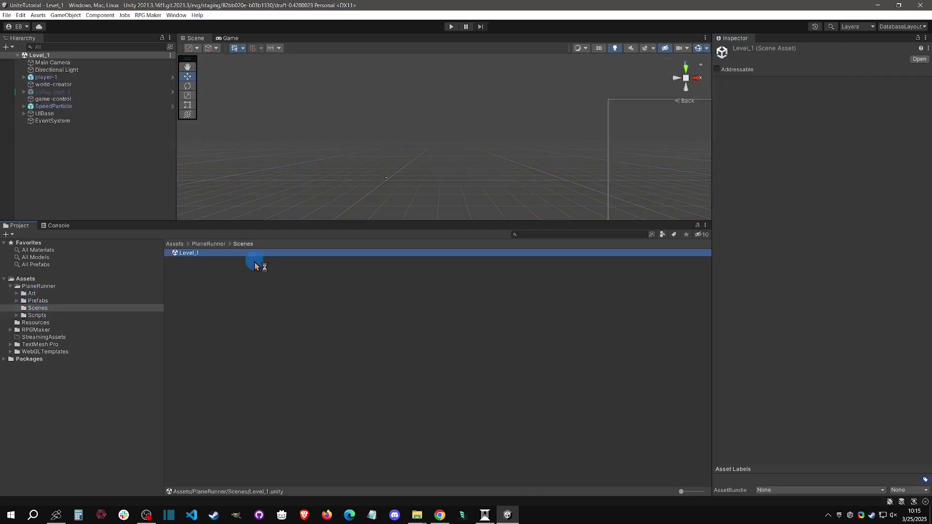
{"action": "scroll", "coordinate": [502, 179], "scroll_direction": "down", "scroll_amount": 5}
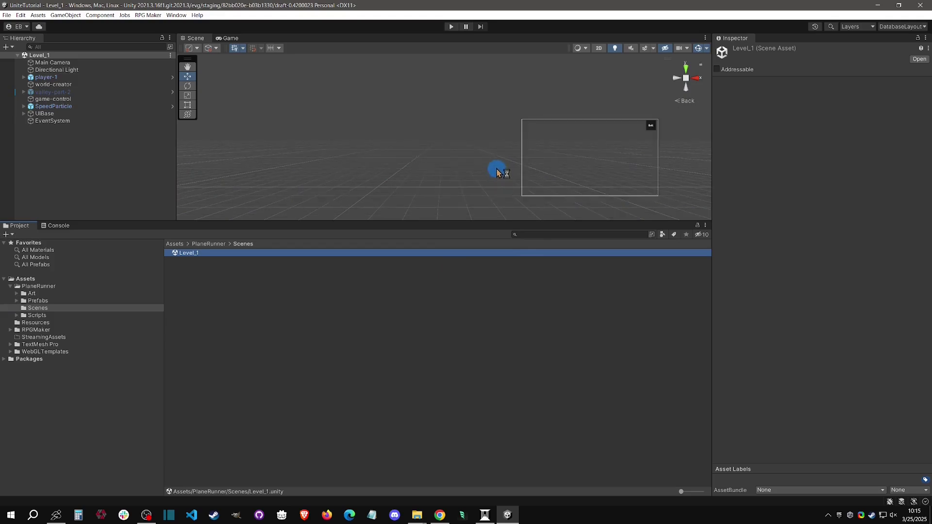
{"action": "middle_click_drag", "start_coordinate": [600, 160], "coordinate": [539, 183]}
{"action": "scroll", "coordinate": [381, 139], "scroll_direction": "down", "scroll_amount": 3}
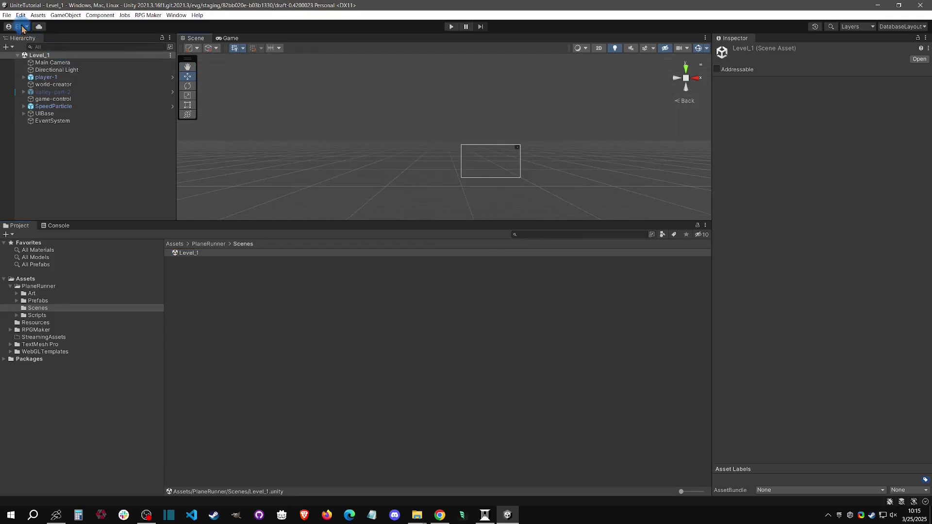
Add the open PlaneRunner/Scenes/Level_1 to Build Settings' Scenes in Build as index 4.
{"action": "left_click", "coordinate": [7, 16]}
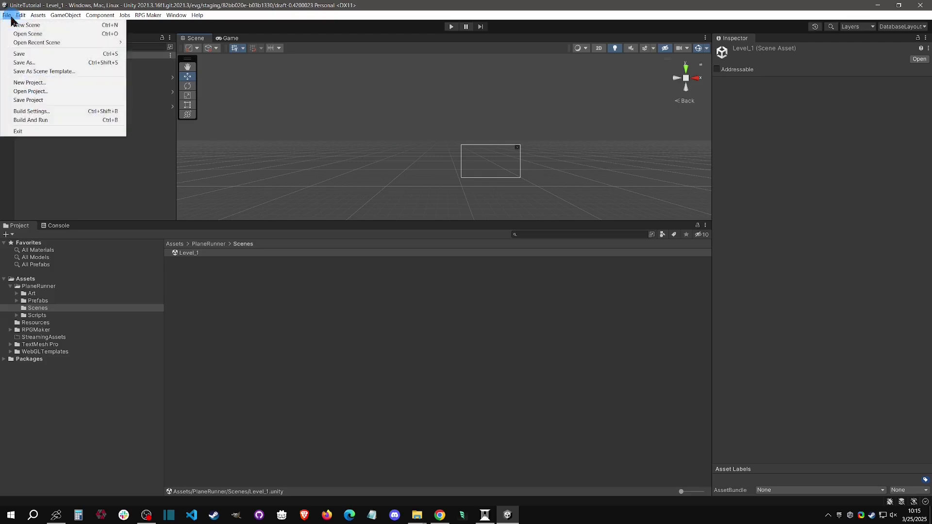
{"action": "left_click", "coordinate": [45, 111]}
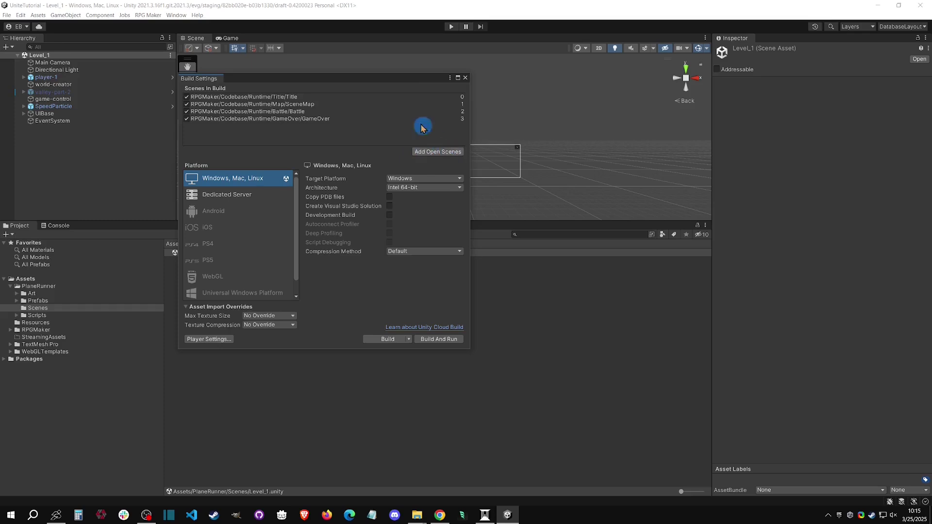
{"action": "left_click_drag", "start_coordinate": [391, 78], "coordinate": [452, 78]}
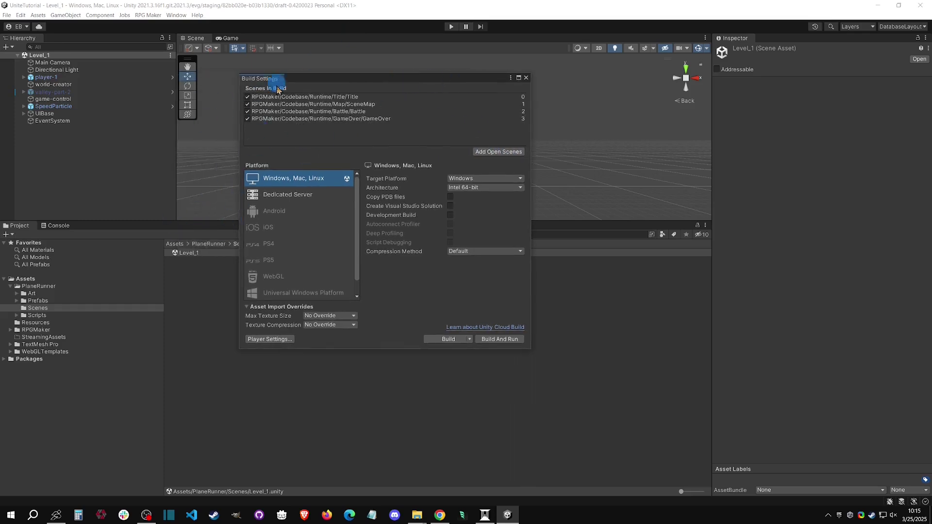
{"action": "left_click", "coordinate": [505, 152]}
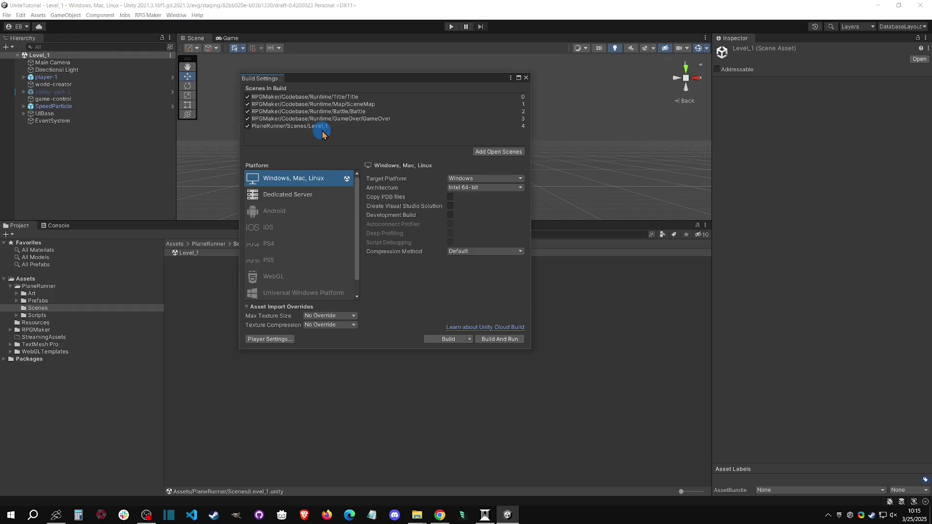
{"action": "left_click", "coordinate": [526, 77]}
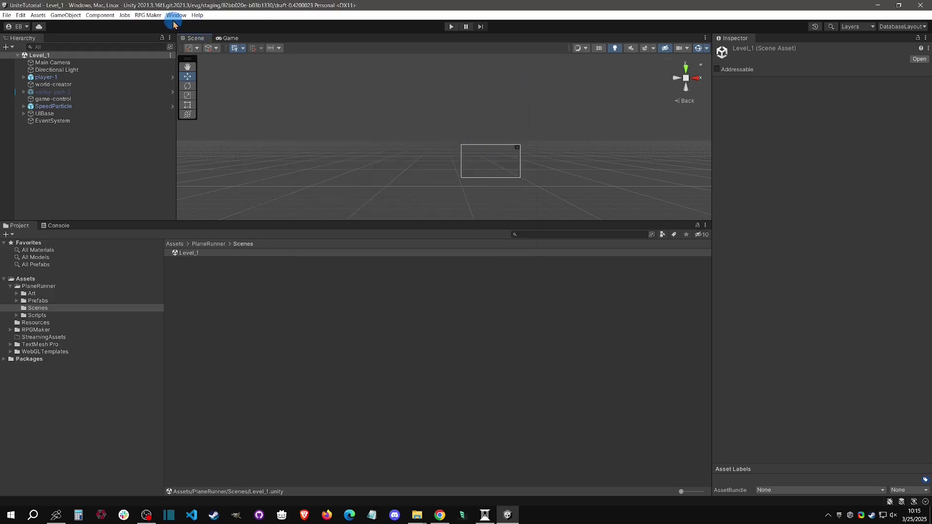
Switch to RPG Maker Focused Mode, maximize the editor, and open ForestTown's EV003 event.
{"action": "left_click", "coordinate": [149, 15]}
{"action": "mouse_move", "coordinate": [162, 25]}
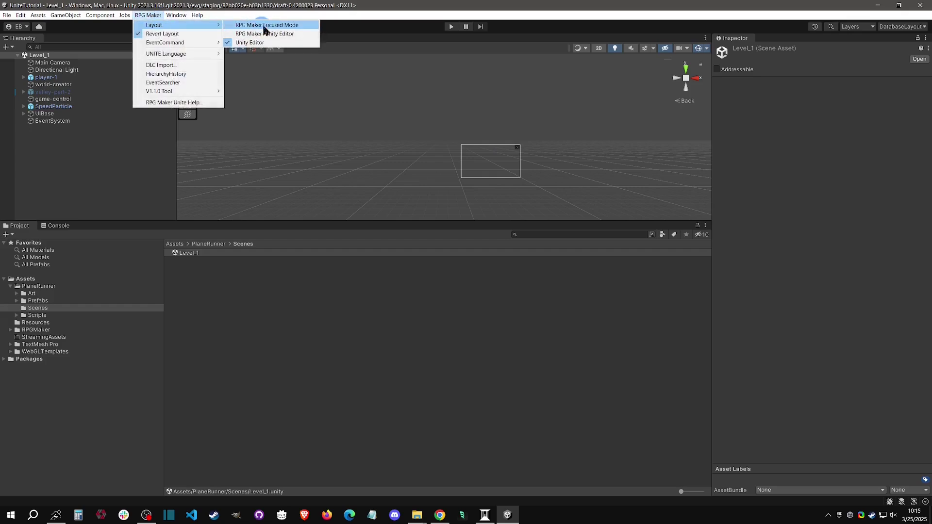
{"action": "left_click", "coordinate": [288, 25]}
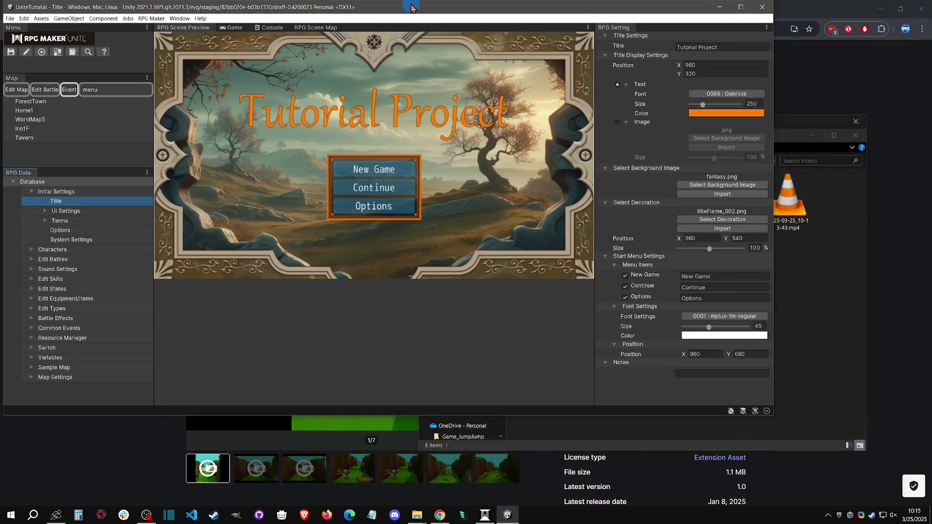
{"action": "double_click", "coordinate": [410, 7]}
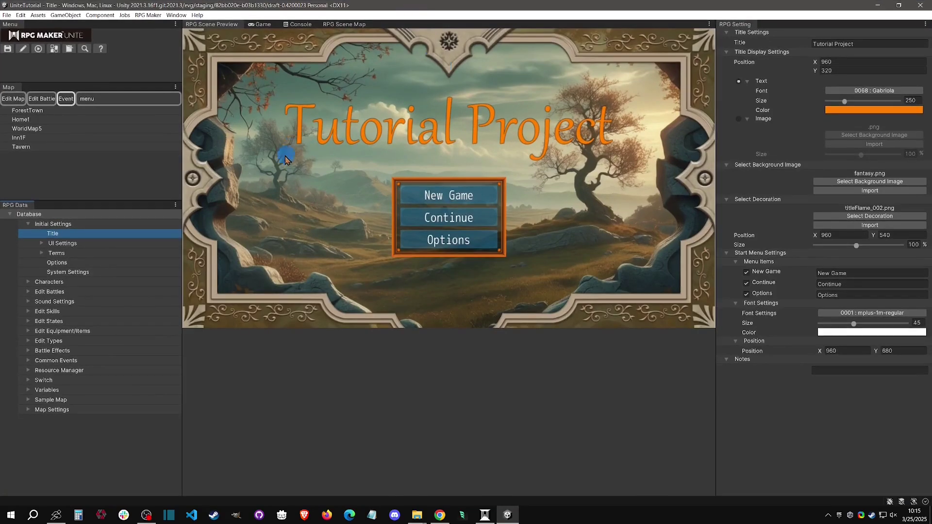
{"action": "left_click", "coordinate": [129, 147]}
{"action": "left_click", "coordinate": [422, 216]}
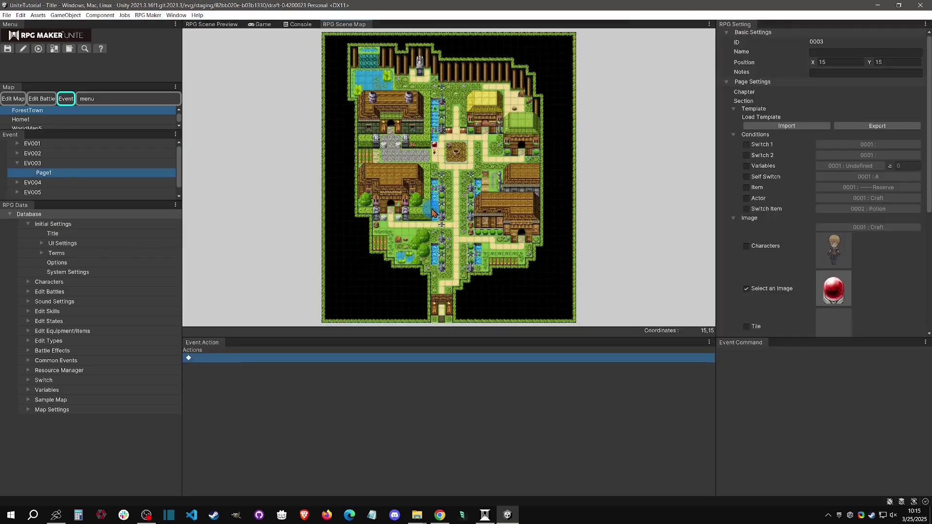
Add a Call Unity Scene action to EV003 targeting 0002 : Level_1 with Unload Map Scene ticked.
{"action": "left_click", "coordinate": [298, 373]}
{"action": "right_click", "coordinate": [298, 366]}
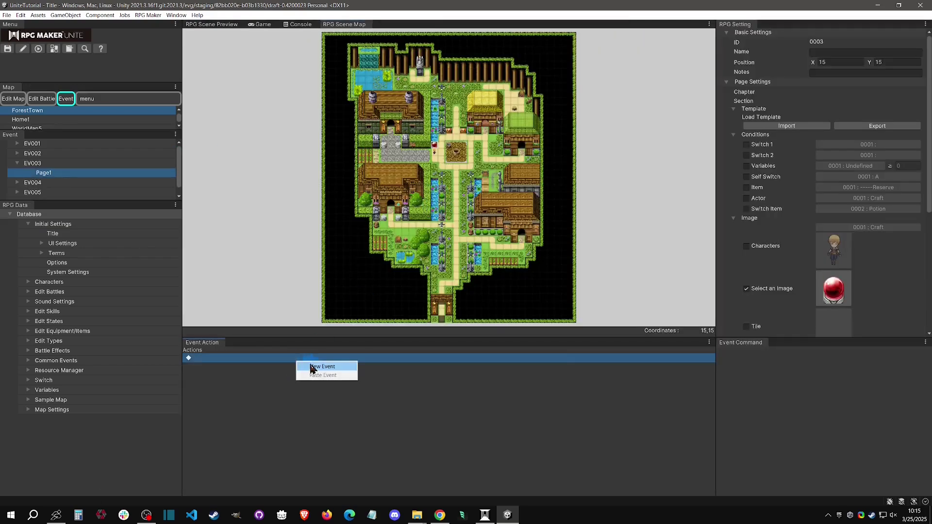
{"action": "left_click", "coordinate": [320, 371]}
{"action": "left_click", "coordinate": [497, 119]}
{"action": "left_click", "coordinate": [440, 318]}
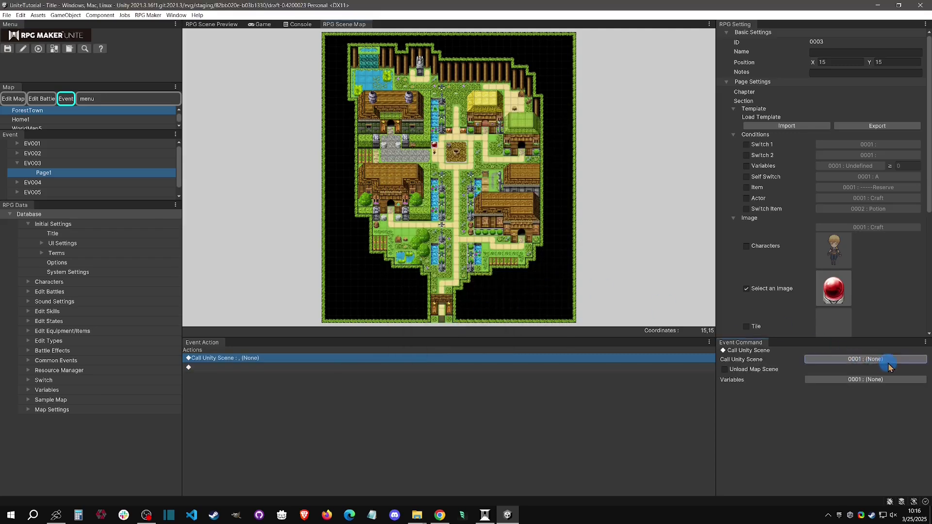
{"action": "left_click", "coordinate": [890, 368]}
{"action": "left_click", "coordinate": [887, 355]}
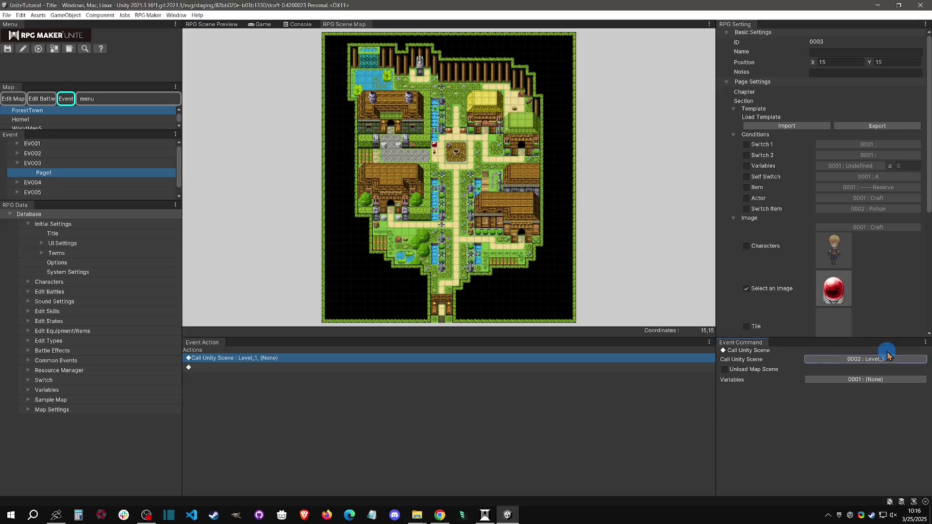
{"action": "left_click", "coordinate": [726, 369]}
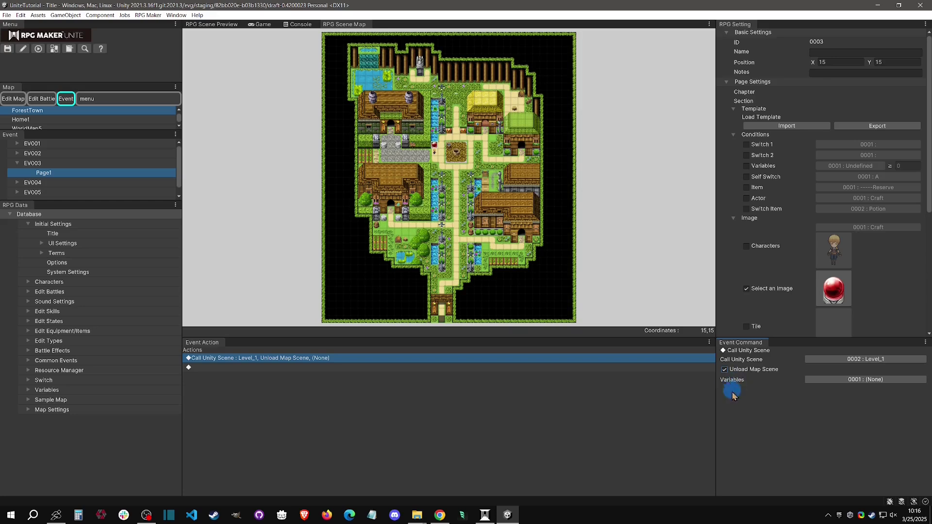
Set the command's Variables to 0001 : (None) and untick Unload Map Scene.
{"action": "left_click", "coordinate": [872, 384]}
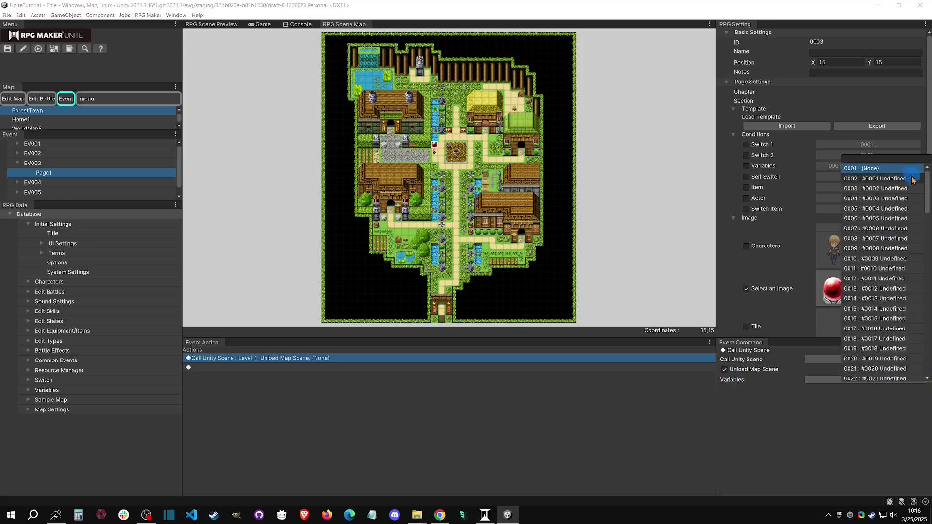
{"action": "left_click", "coordinate": [911, 180]}
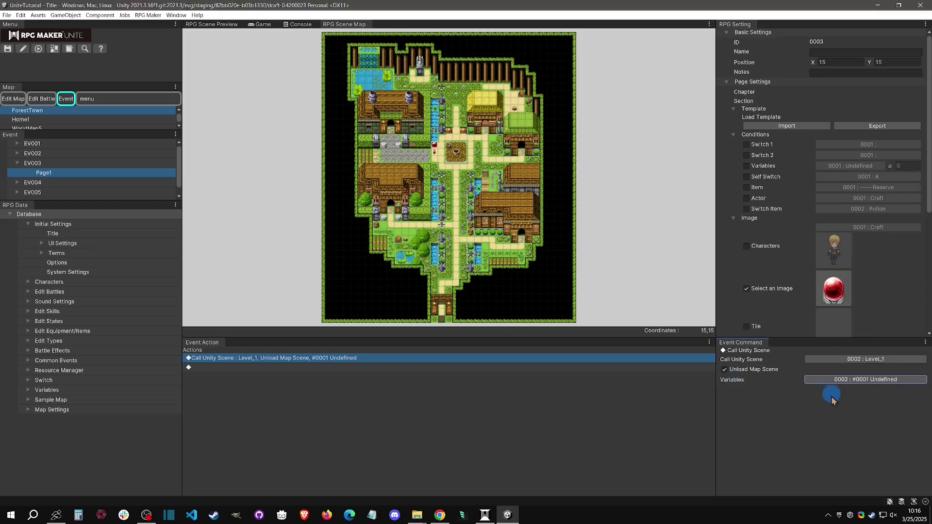
{"action": "left_click", "coordinate": [888, 384]}
{"action": "left_click", "coordinate": [888, 181]}
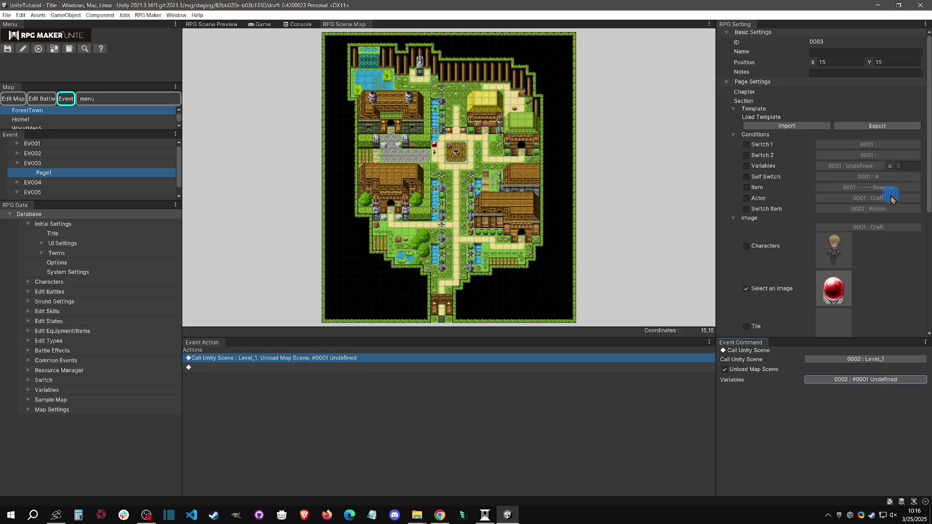
{"action": "left_click", "coordinate": [849, 380]}
{"action": "scroll", "coordinate": [835, 313], "scroll_direction": "up", "scroll_amount": 1}
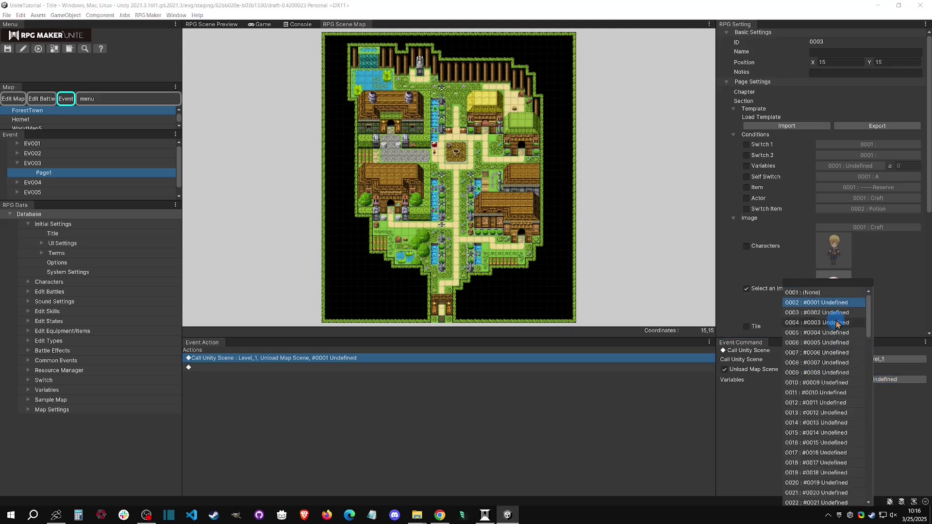
{"action": "left_click", "coordinate": [834, 293]}
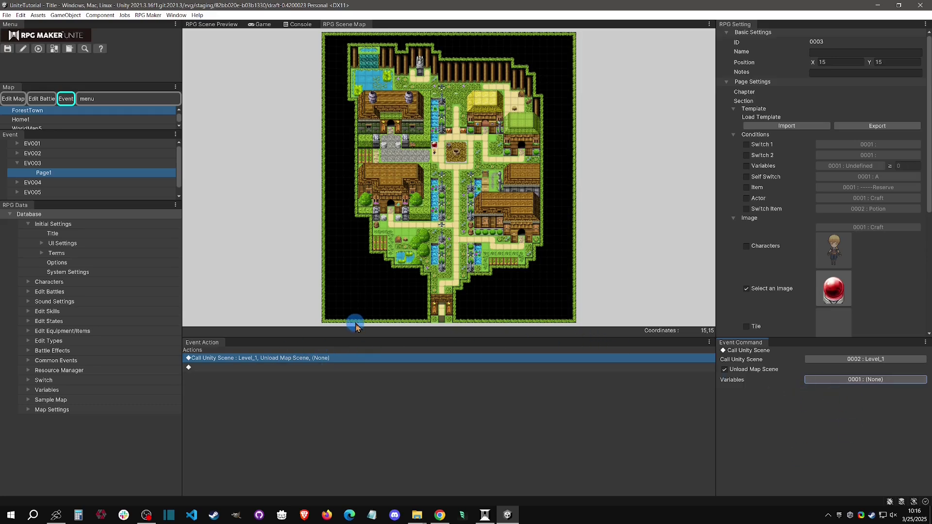
{"action": "left_click", "coordinate": [725, 369]}
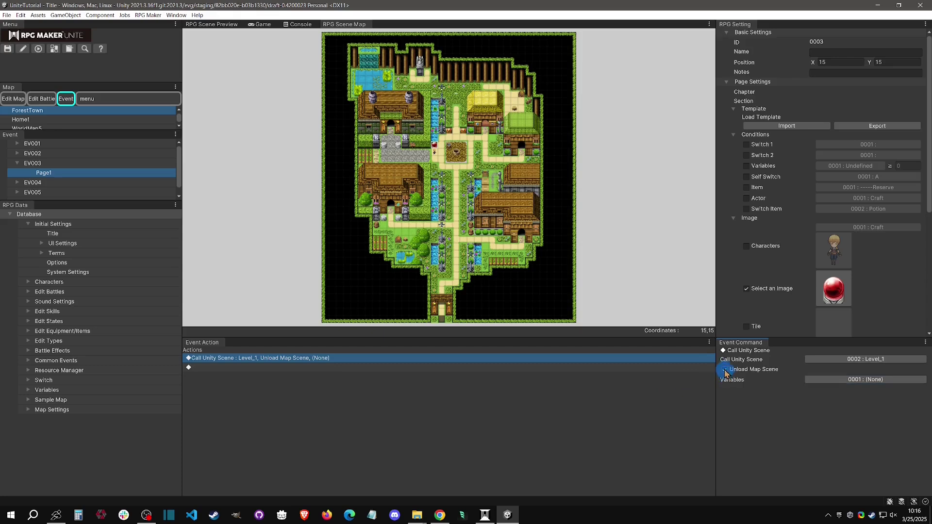